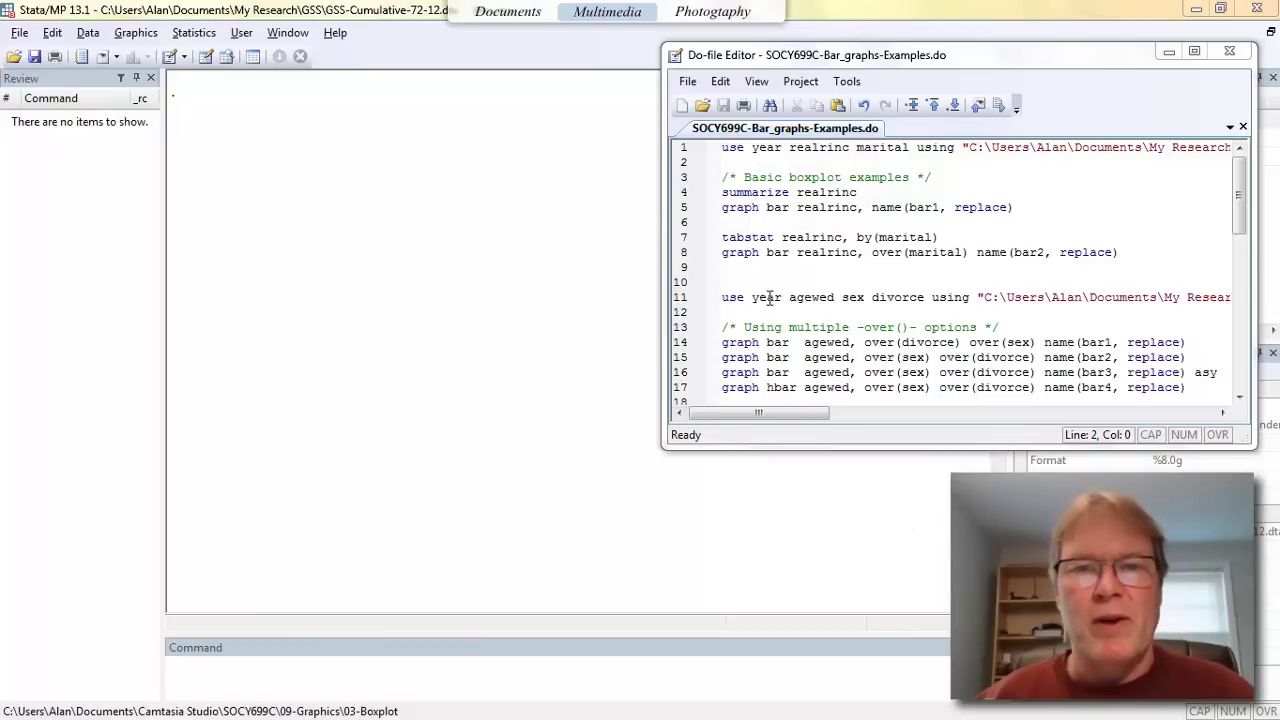
Run summarize realrinc: 1142 observations, mean 27580.59, standard deviation 57601.05
{"action": "left_click", "coordinate": [680, 194]}
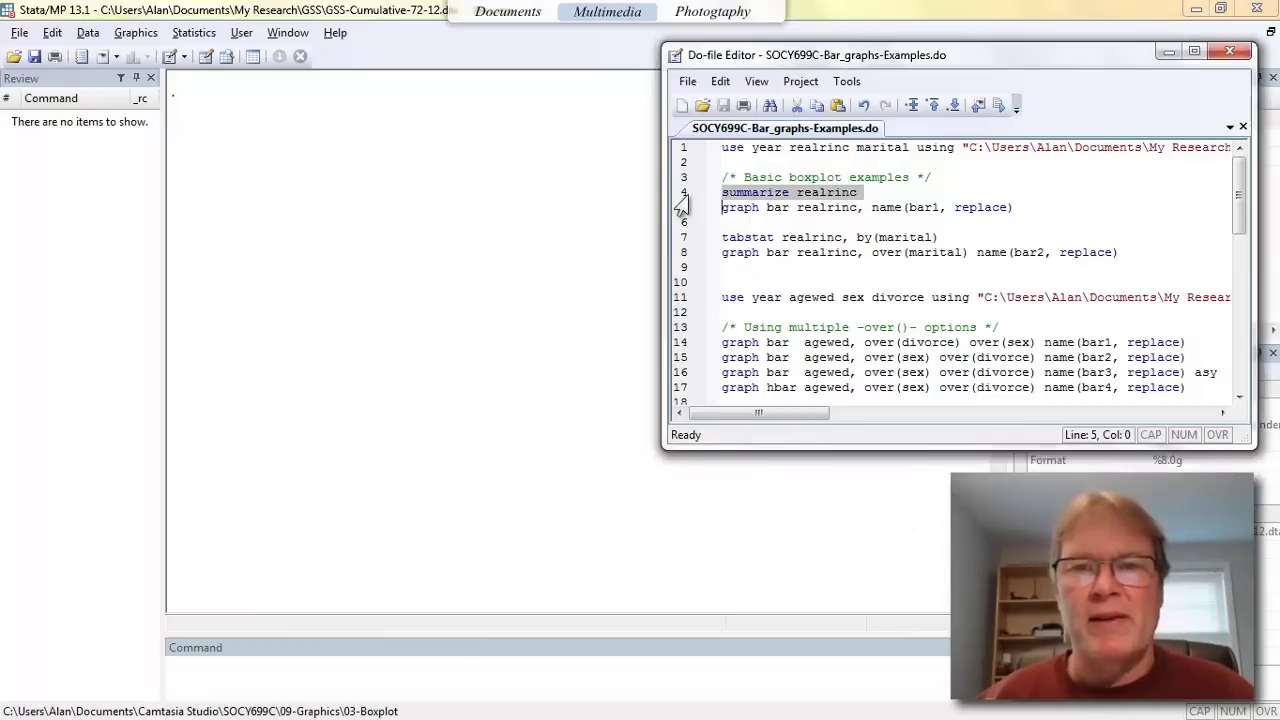
{"action": "left_click", "coordinate": [980, 106]}
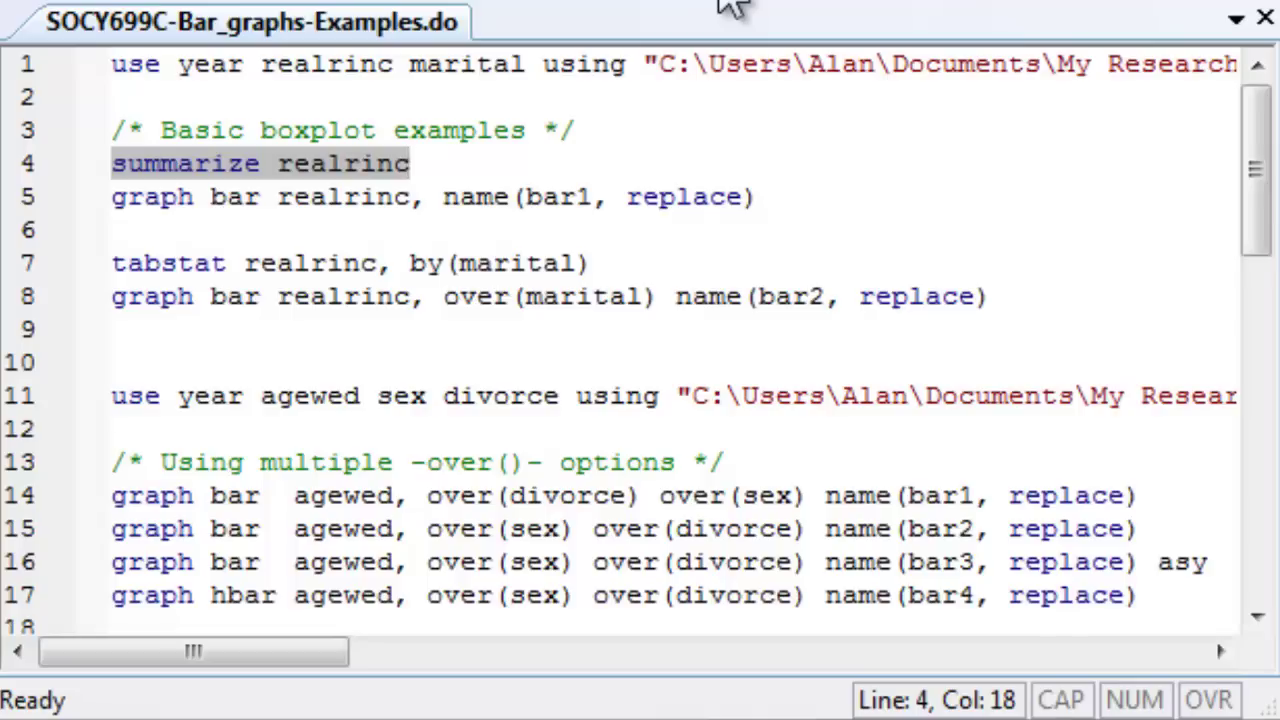
{"action": "left_click", "coordinate": [727, 2]}
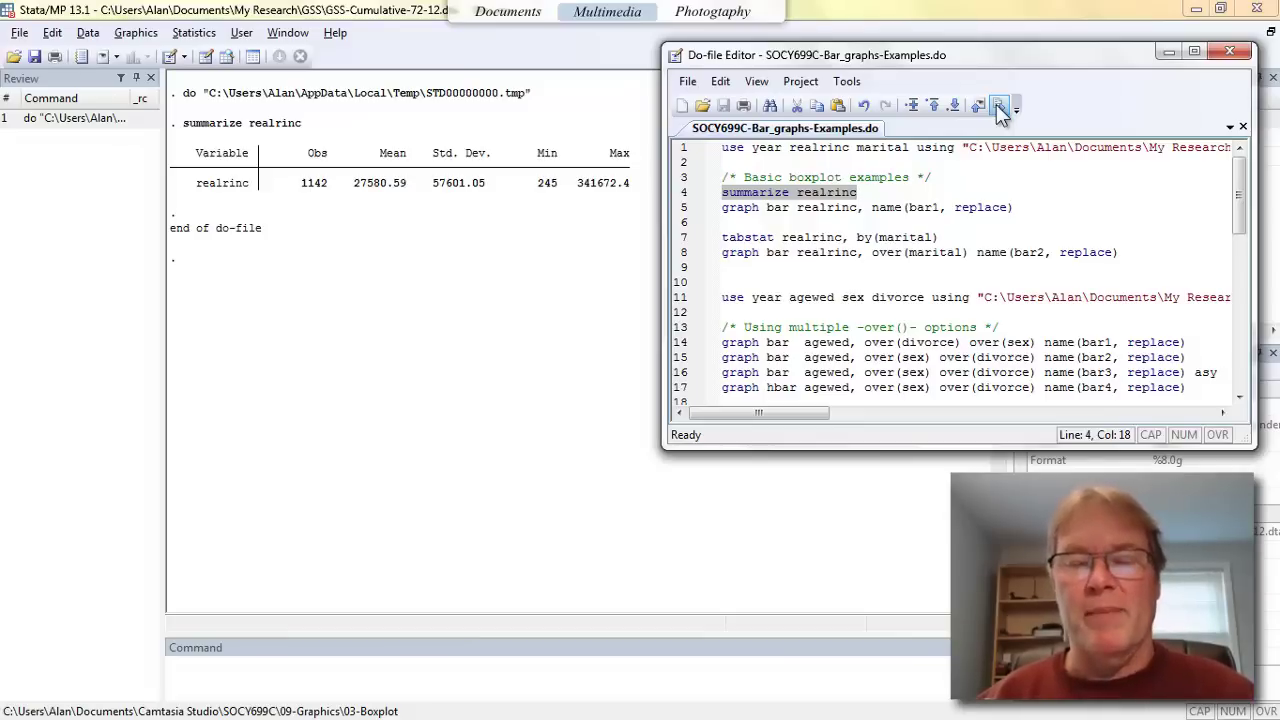
{"action": "left_click", "coordinate": [998, 106]}
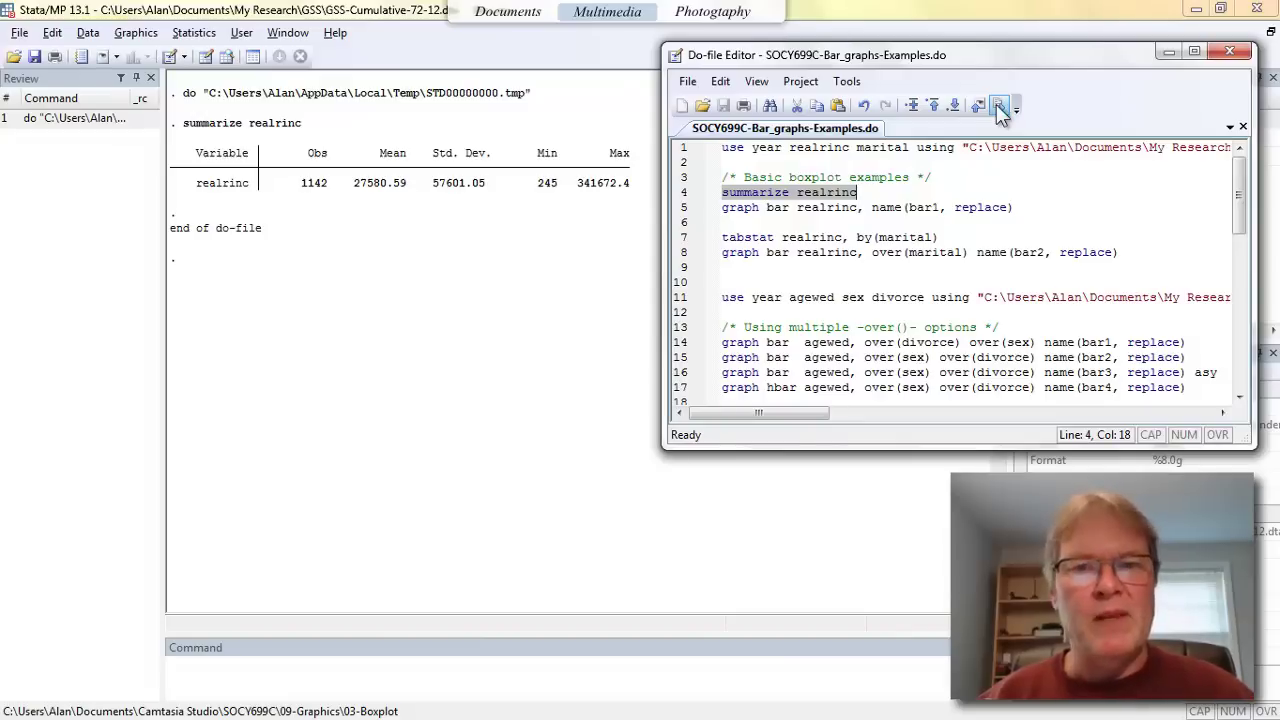
Draw bar1, a single bar of mean realrinc near 27,581, and move it aside
{"action": "left_click", "coordinate": [672, 216]}
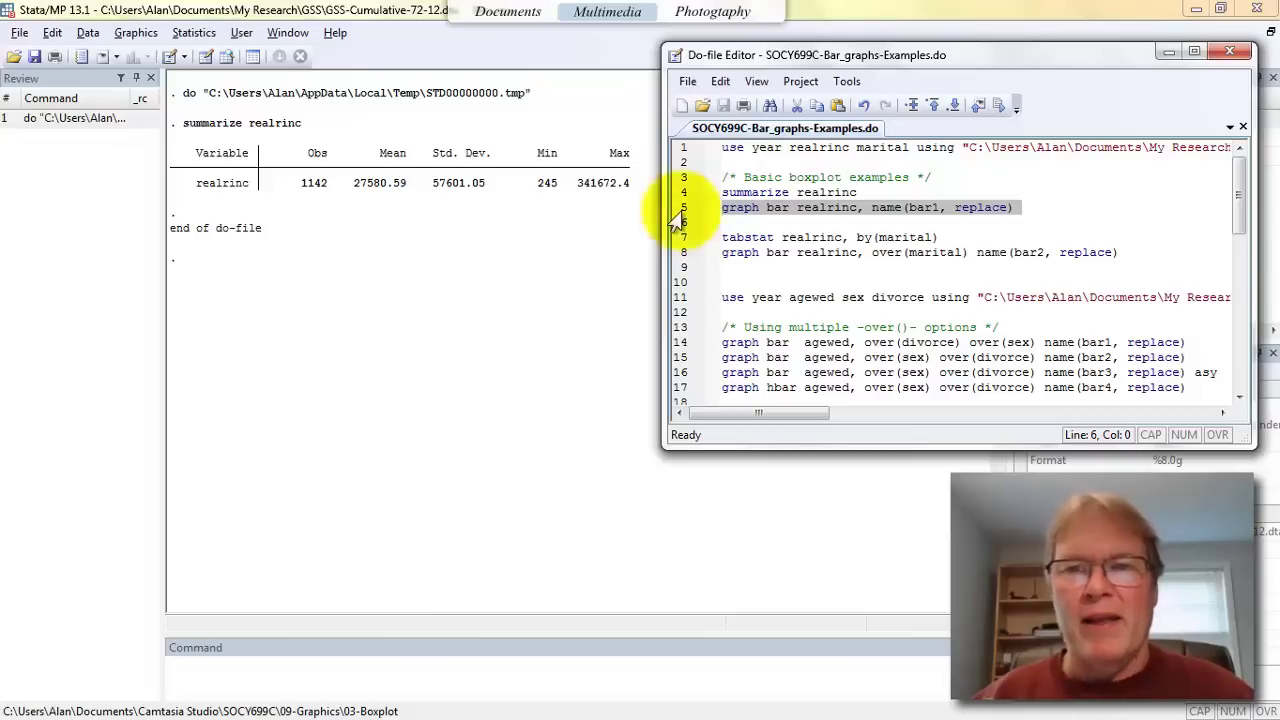
{"action": "left_click", "coordinate": [1000, 103]}
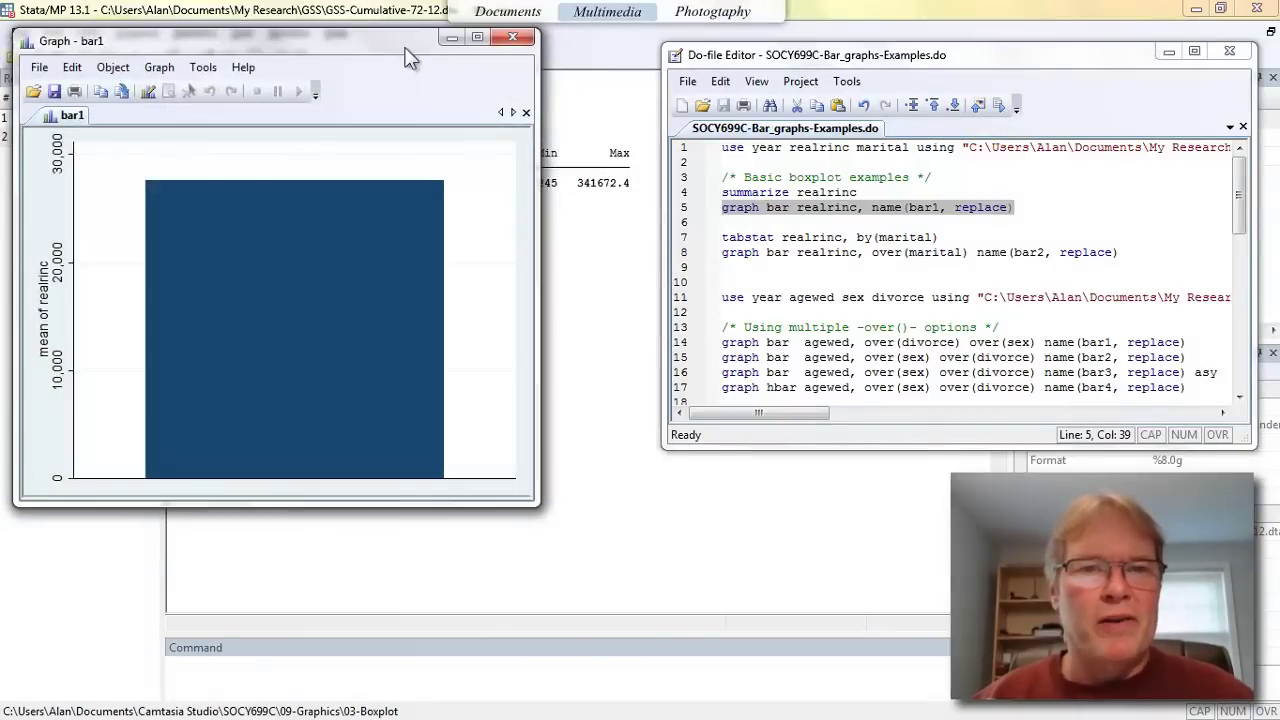
{"action": "left_click_drag", "start_coordinate": [363, 42], "coordinate": [774, 52]}
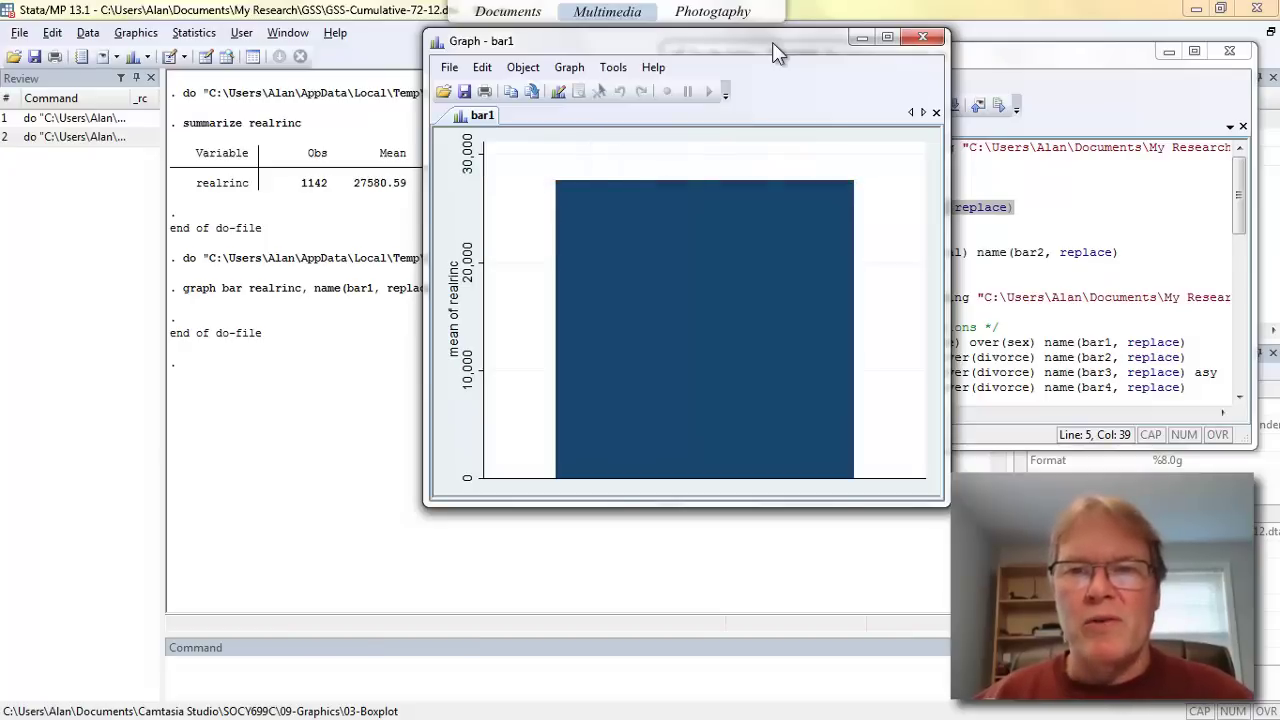
Close the bar1 graph and run tabstat realrinc, by(marital) from line 7
{"action": "left_click", "coordinate": [922, 40]}
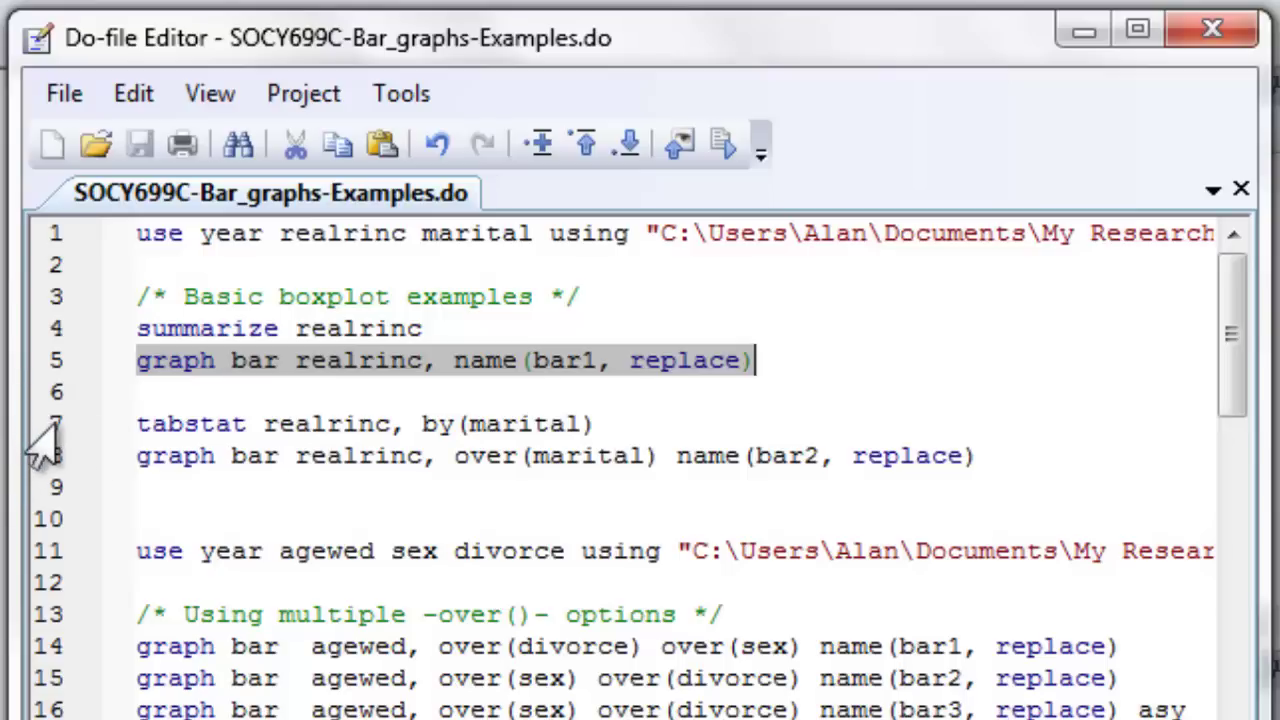
{"action": "left_click", "coordinate": [40, 440]}
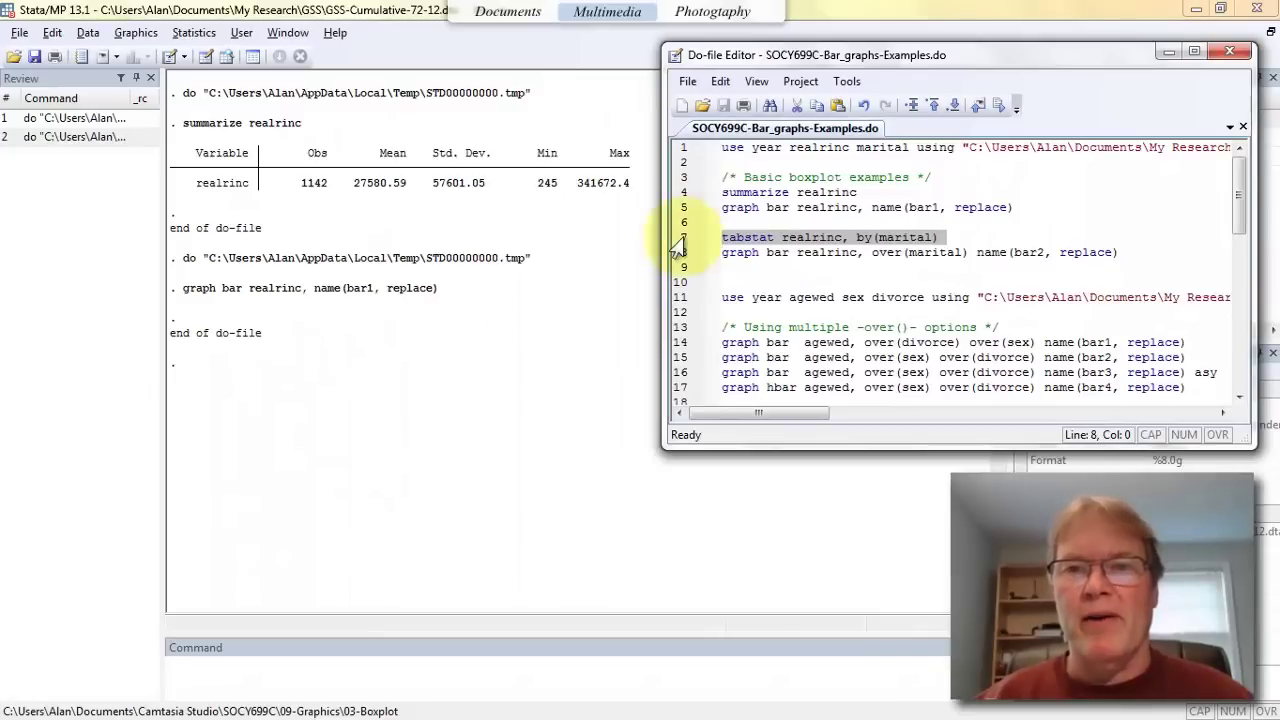
{"action": "left_click", "coordinate": [1000, 106]}
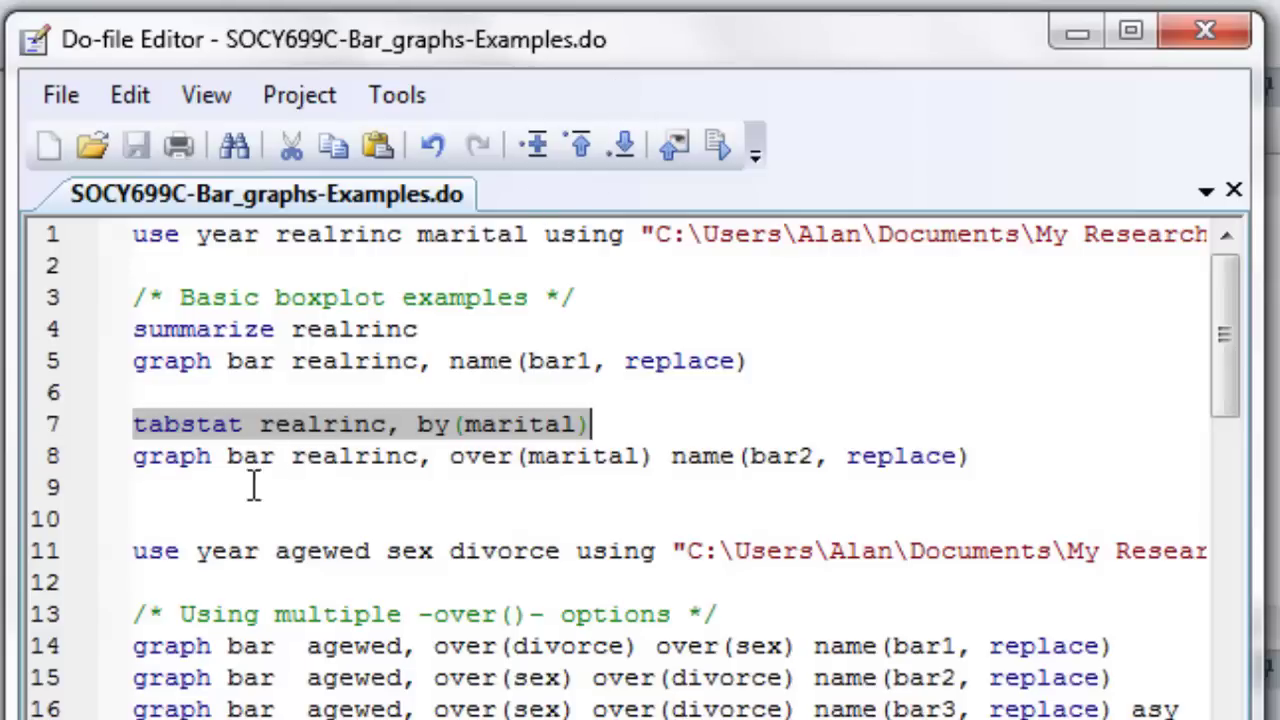
{"action": "left_click", "coordinate": [189, 491]}
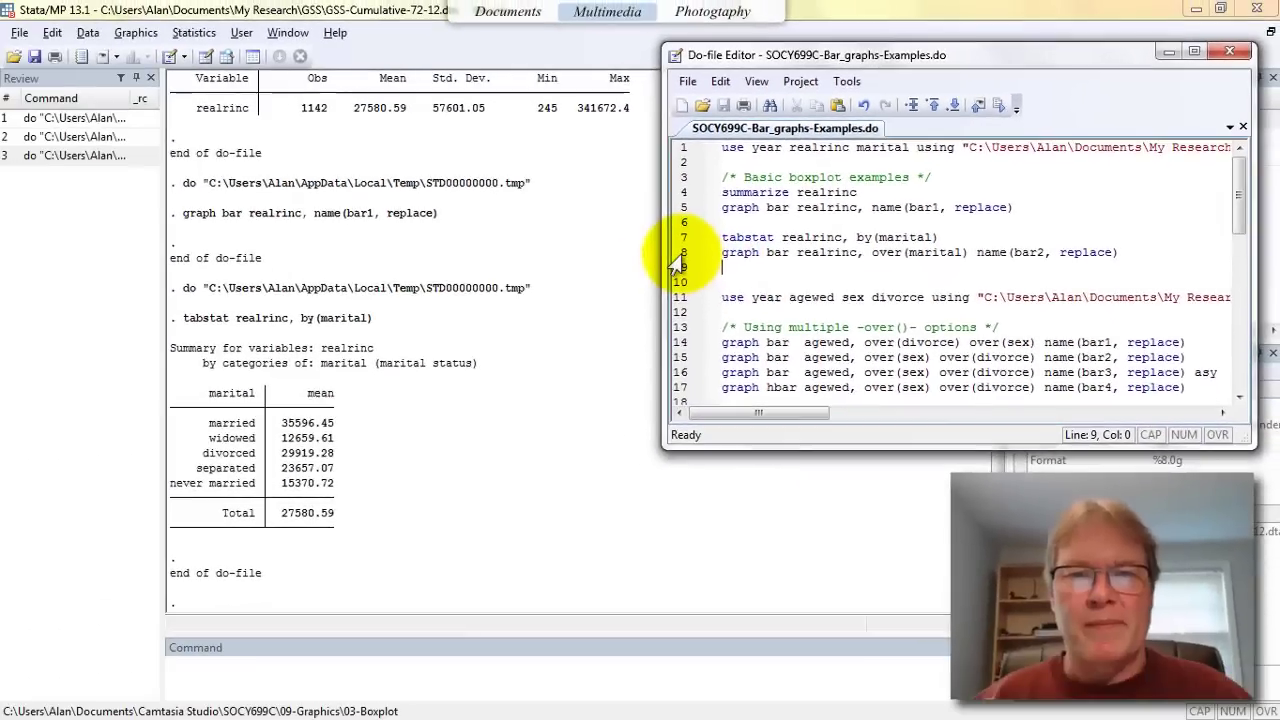
{"action": "left_click", "coordinate": [45, 462]}
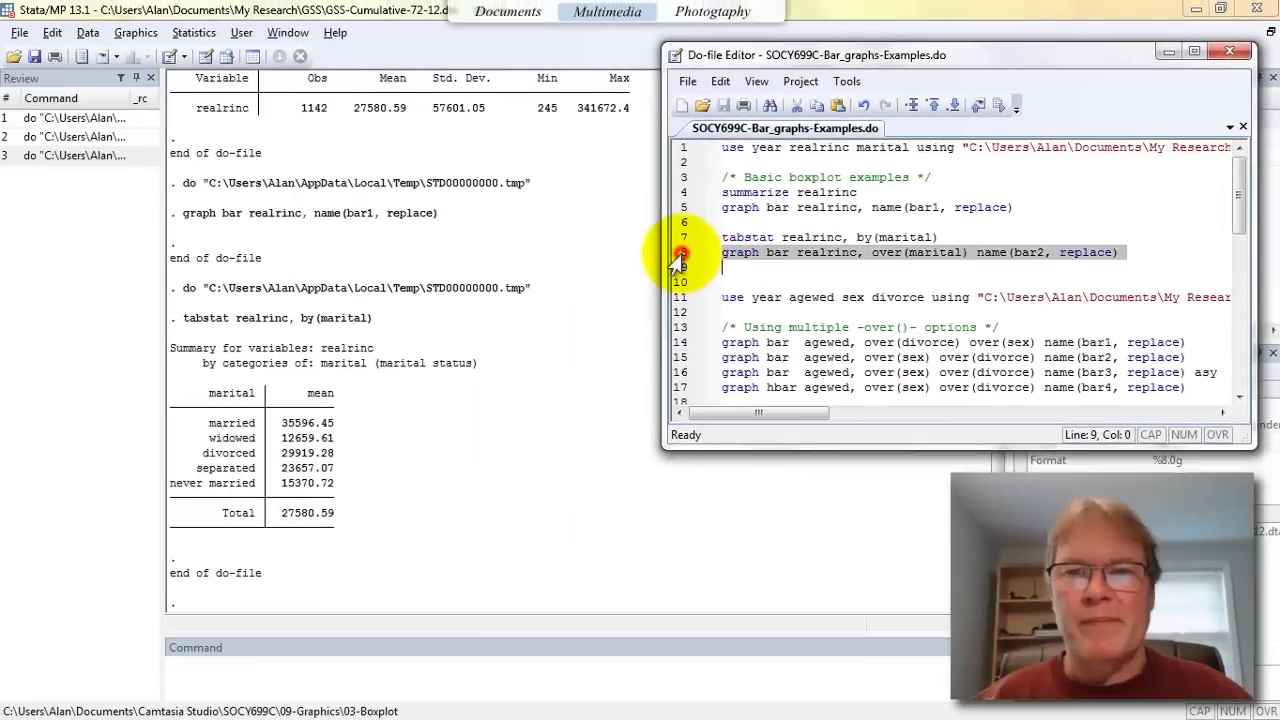
{"action": "left_click", "coordinate": [998, 105]}
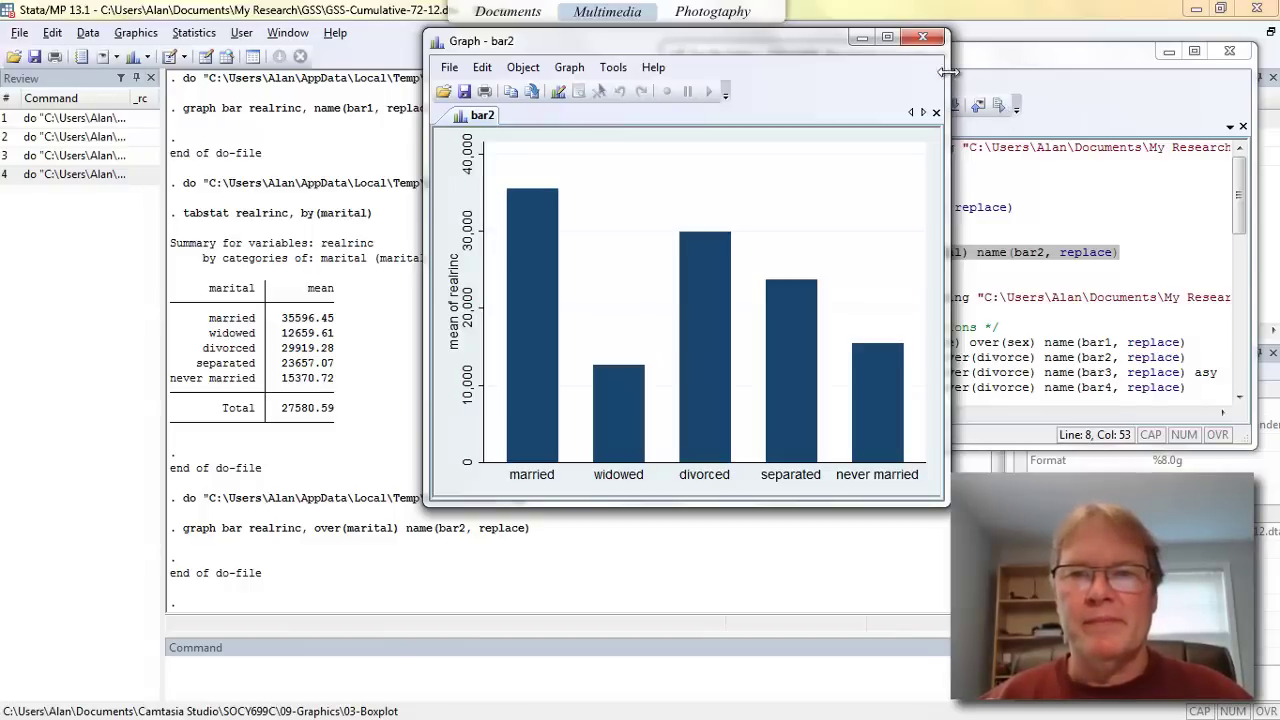
Close the bar2 income graph and select the line 14 agewed graph command
{"action": "left_click", "coordinate": [922, 37]}
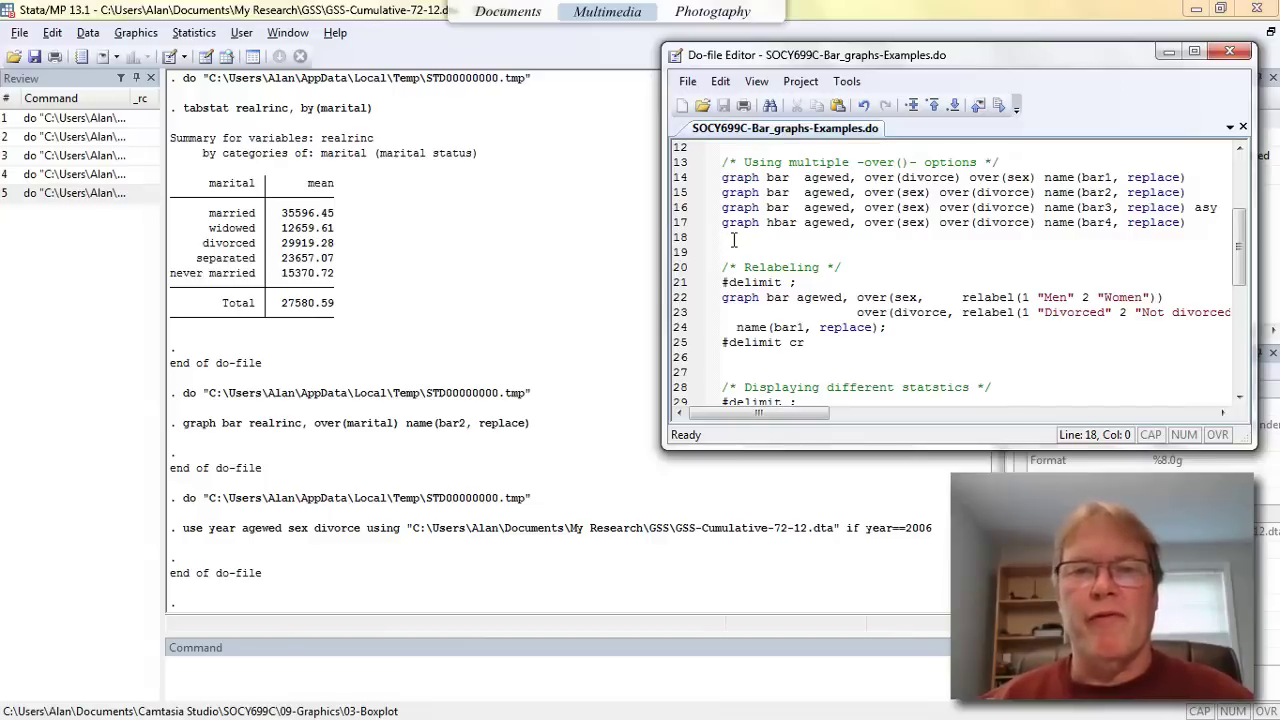
{"action": "left_click", "coordinate": [665, 180]}
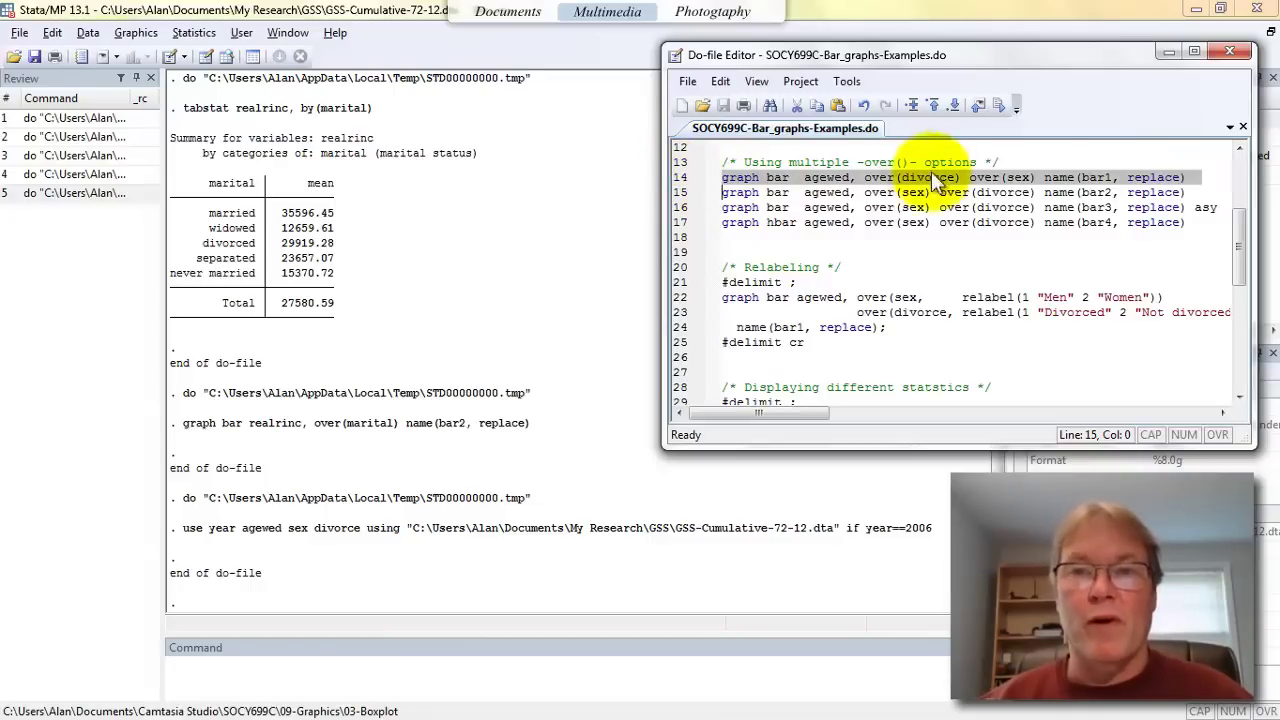
Draw bar1 of mean agewed, divorce yes/no within male and female, and move it upper left
{"action": "left_click", "coordinate": [1001, 106]}
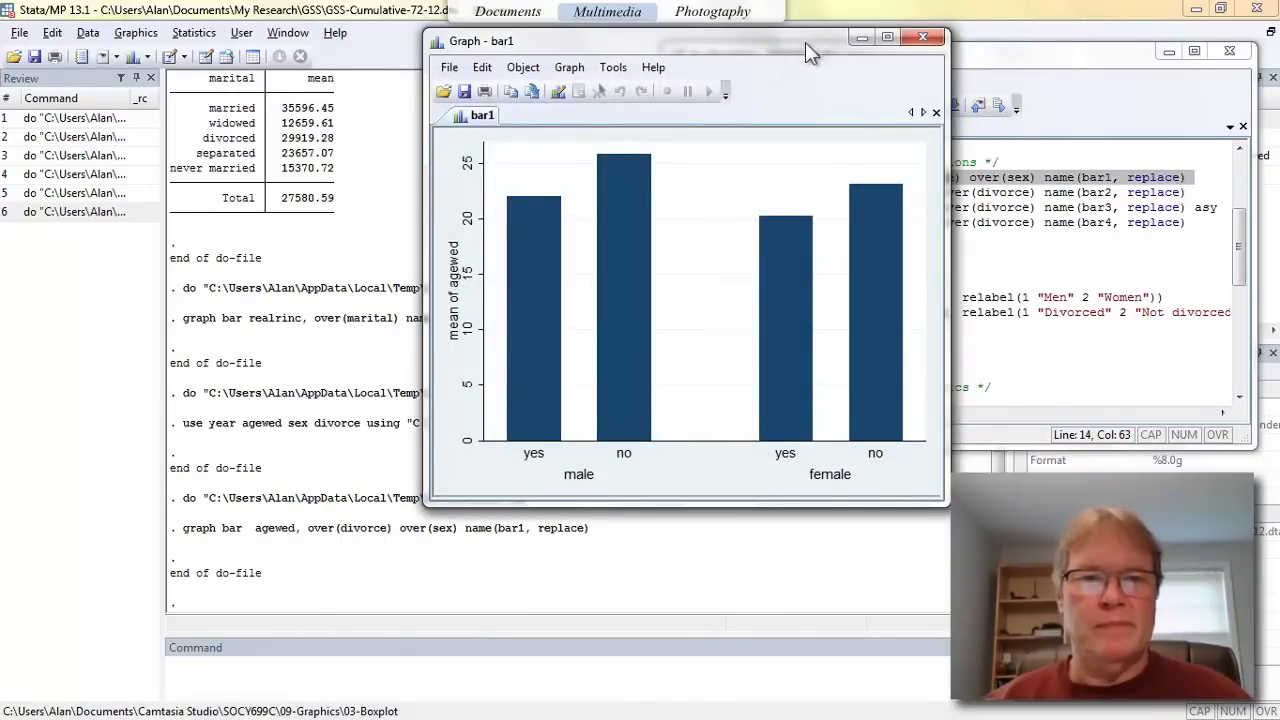
{"action": "left_click_drag", "start_coordinate": [805, 42], "coordinate": [463, 30]}
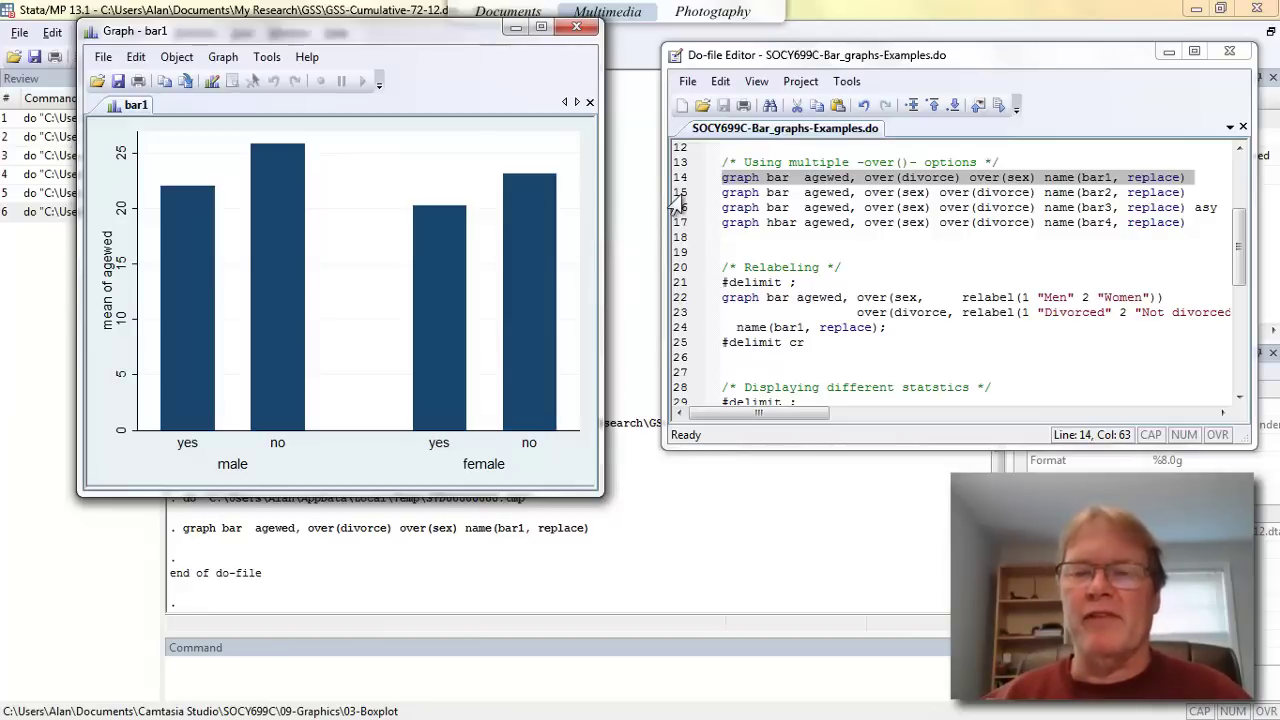
Run line 15 to draw bar2, sex grouped within divorce yes/no, beside bar1
{"action": "left_click", "coordinate": [676, 192]}
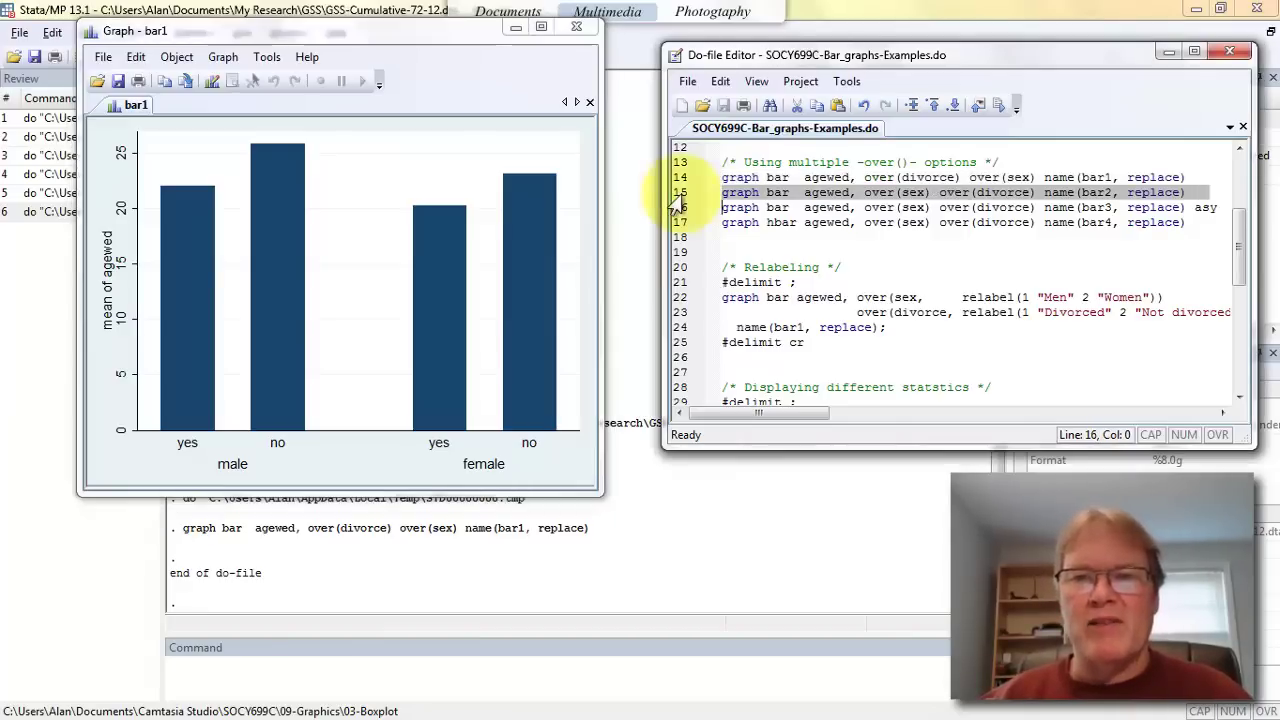
{"action": "left_click", "coordinate": [1000, 104]}
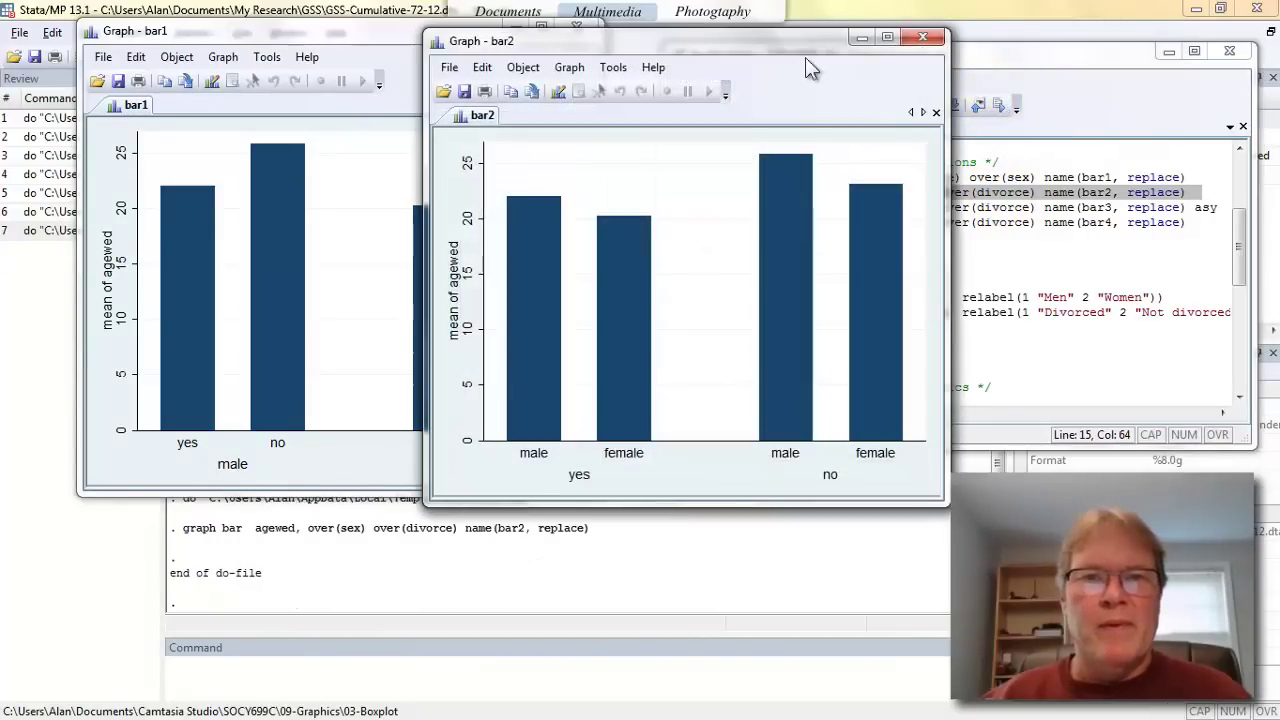
{"action": "left_click_drag", "start_coordinate": [749, 46], "coordinate": [935, 31]}
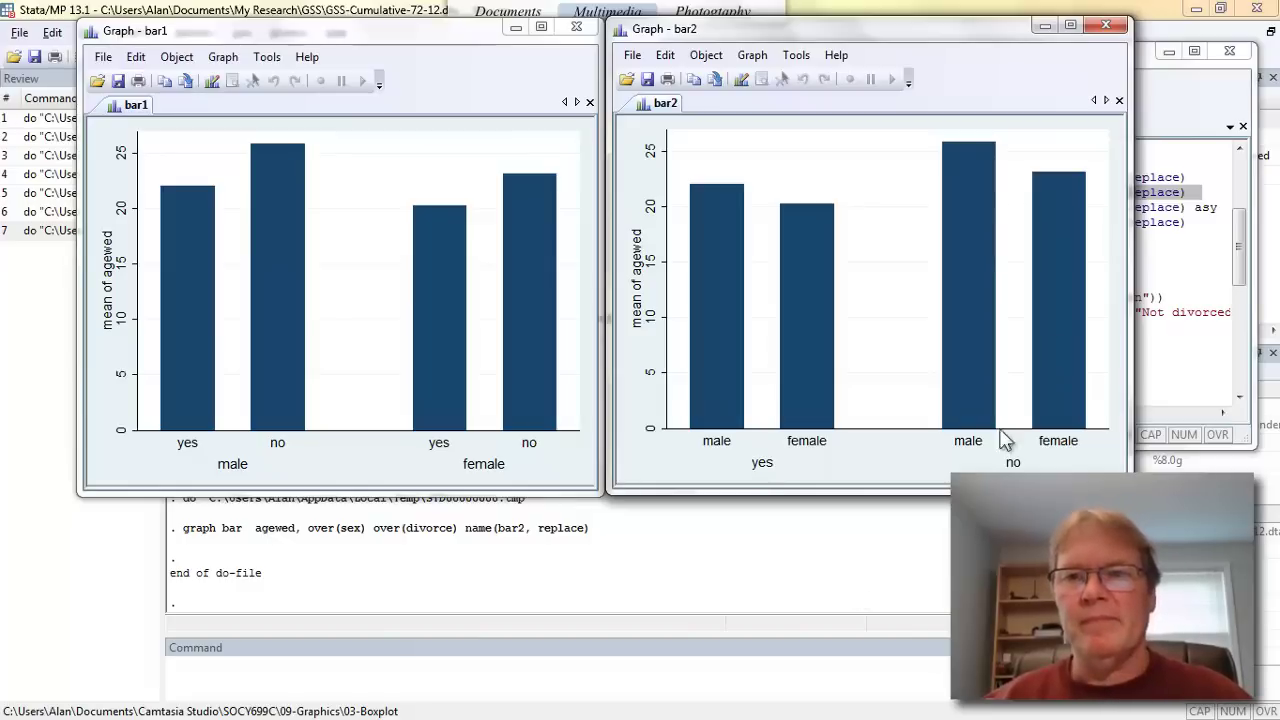
Close the bar2 and bar1 graph windows and deselect the do-file line
{"action": "left_click", "coordinate": [1106, 24]}
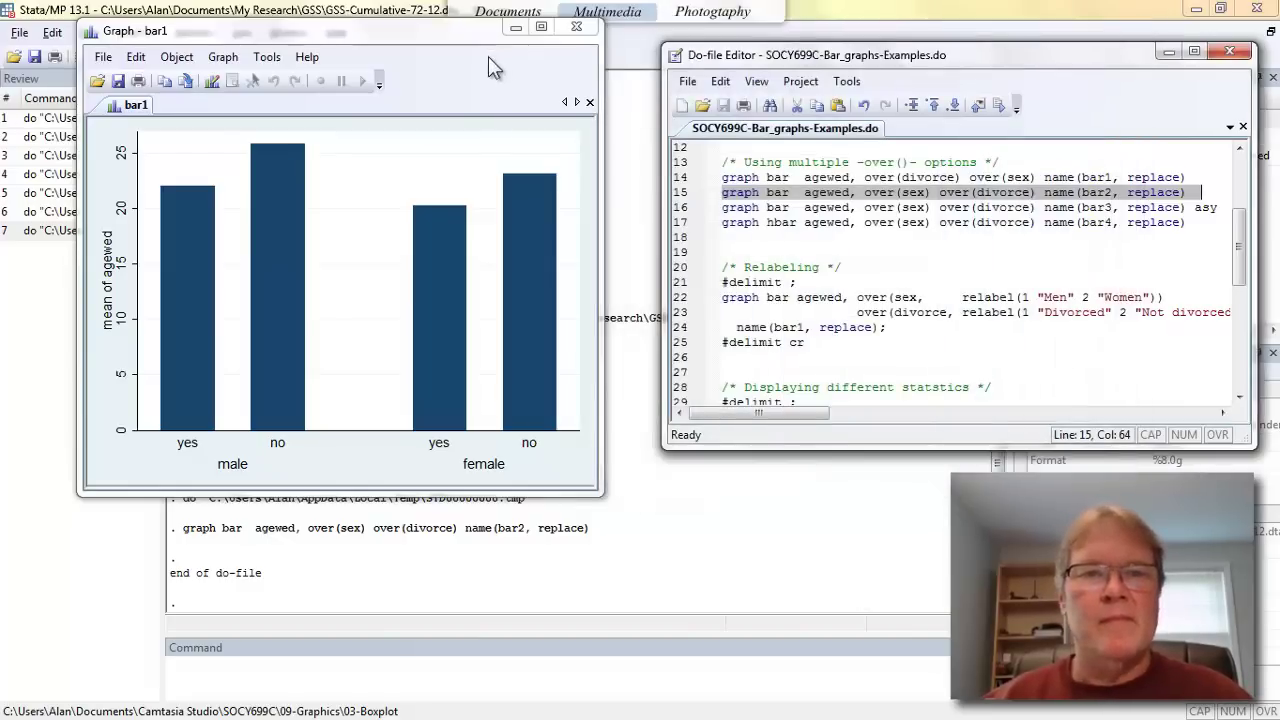
{"action": "left_click", "coordinate": [576, 27]}
{"action": "left_click", "coordinate": [730, 237]}
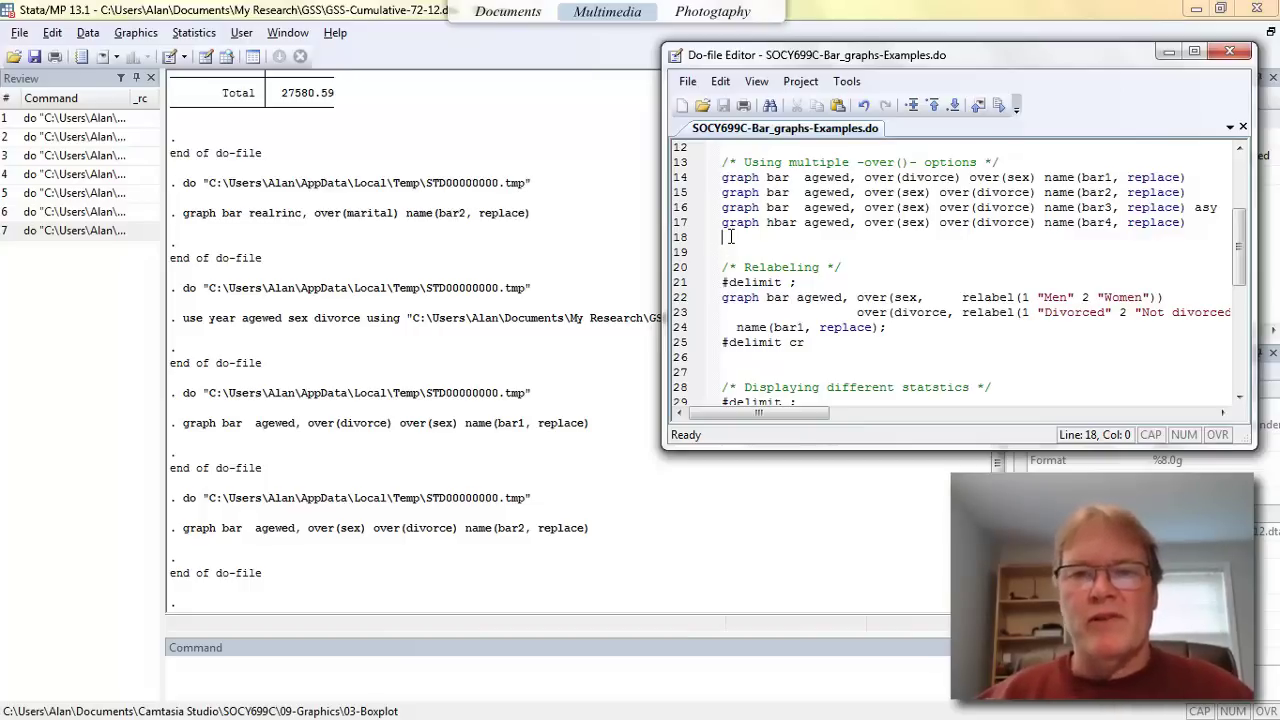
Run line 16 with asyvars to draw bar3 with coloured male/female bars and a legend
{"action": "left_click", "coordinate": [680, 207]}
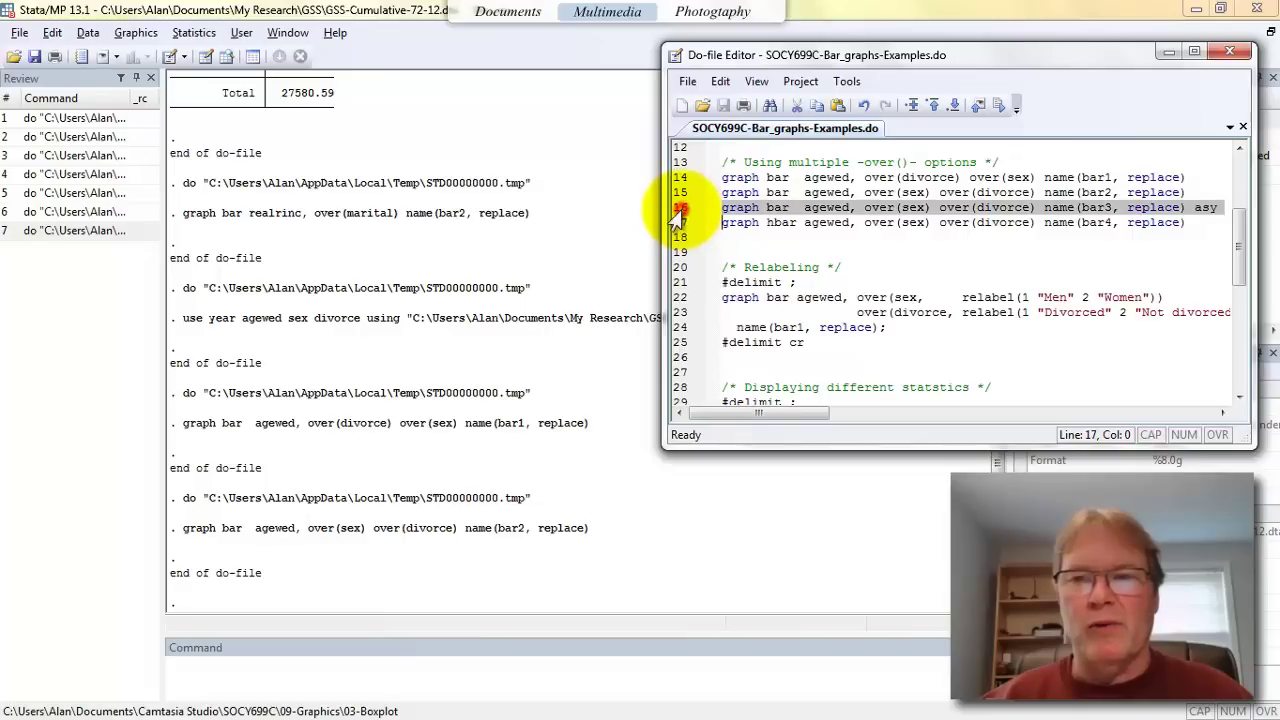
{"action": "left_click", "coordinate": [1003, 106]}
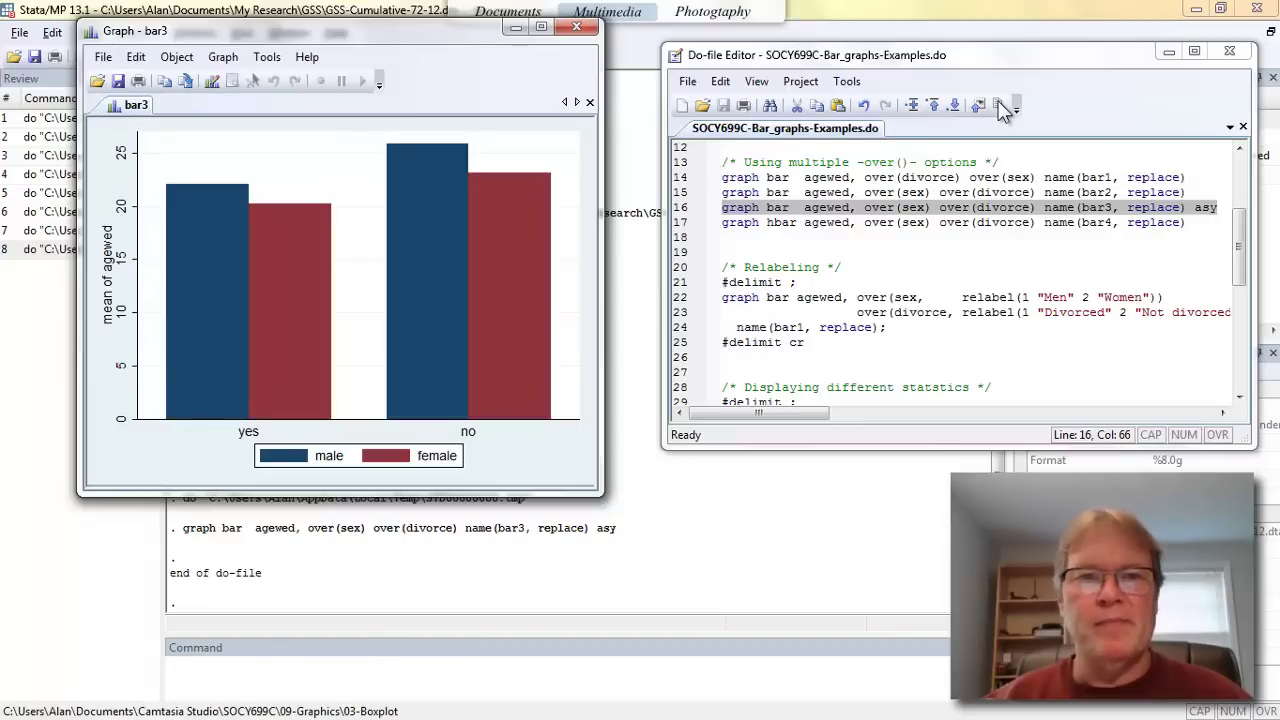
Close the bar3 graph and drag the Do-file Editor's edge to widen it
{"action": "left_click", "coordinate": [577, 26]}
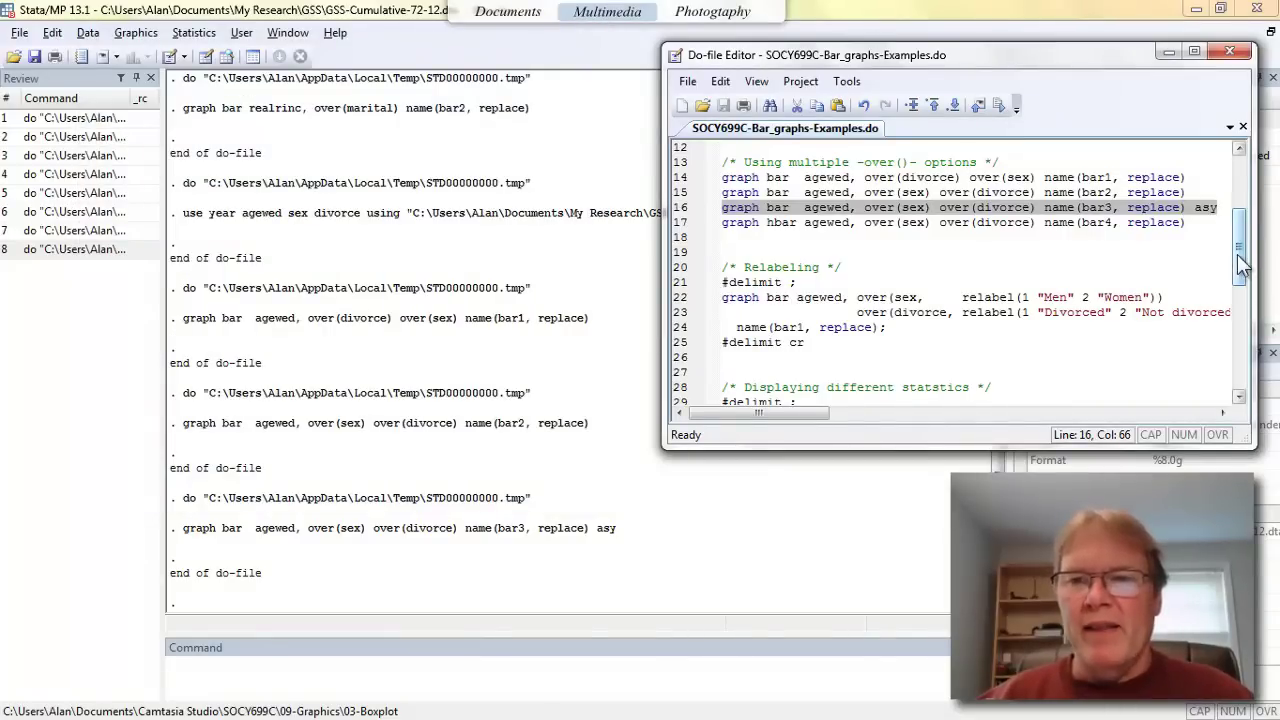
{"action": "left_click_drag", "start_coordinate": [1243, 263], "coordinate": [1245, 290]}
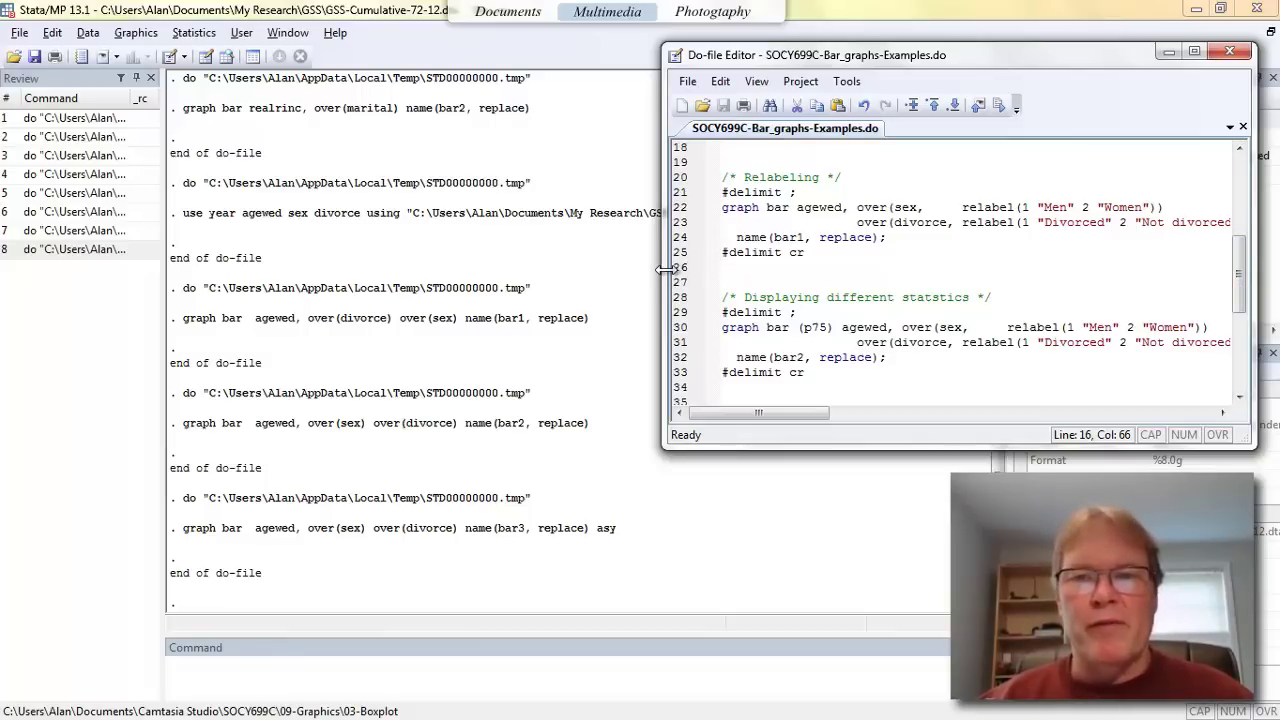
{"action": "left_click_drag", "start_coordinate": [662, 270], "coordinate": [631, 283]}
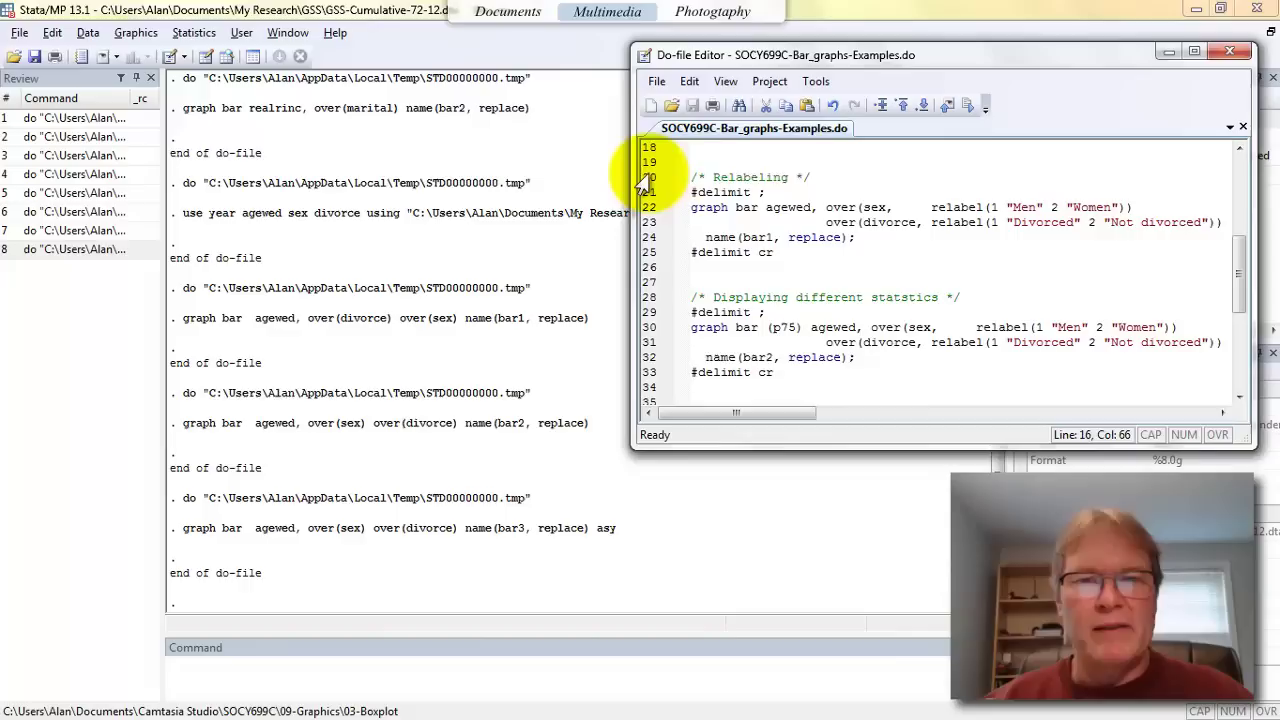
Run lines 20–25 to draw bar1 with Men and Women bars within Divorced and Not divorced
{"action": "left_click_drag", "start_coordinate": [645, 182], "coordinate": [648, 260]}
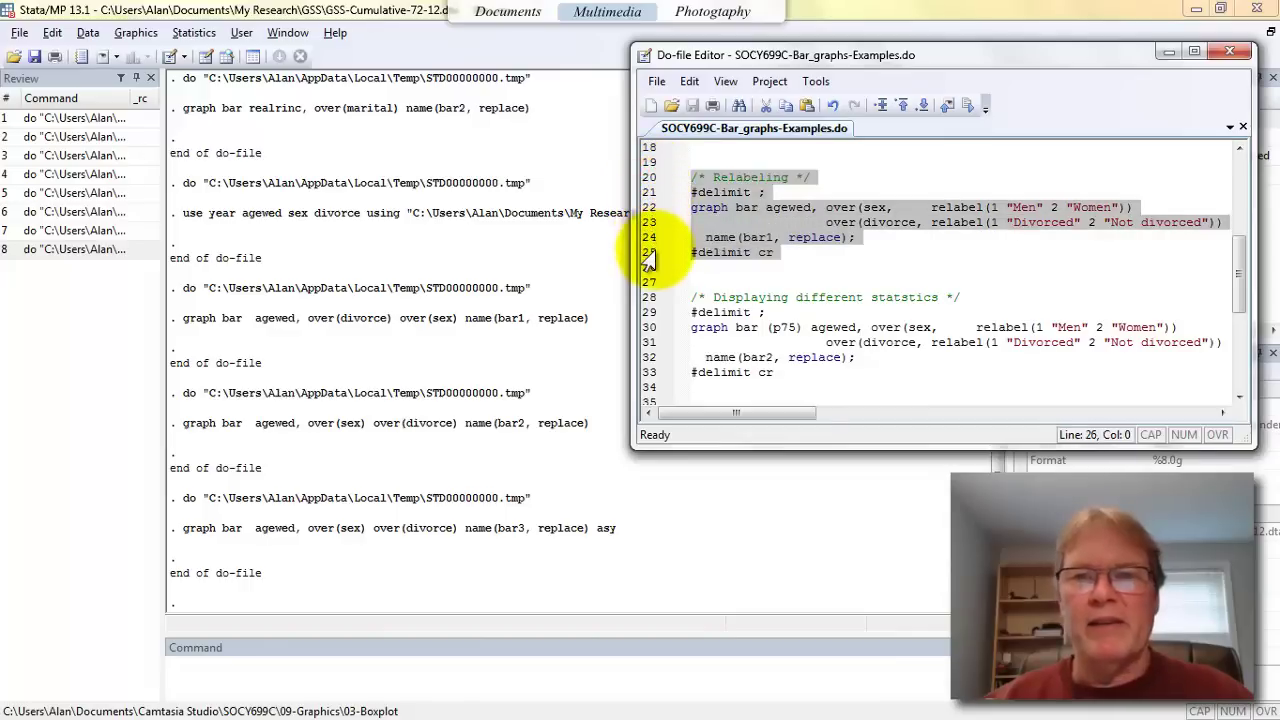
{"action": "left_click", "coordinate": [966, 108]}
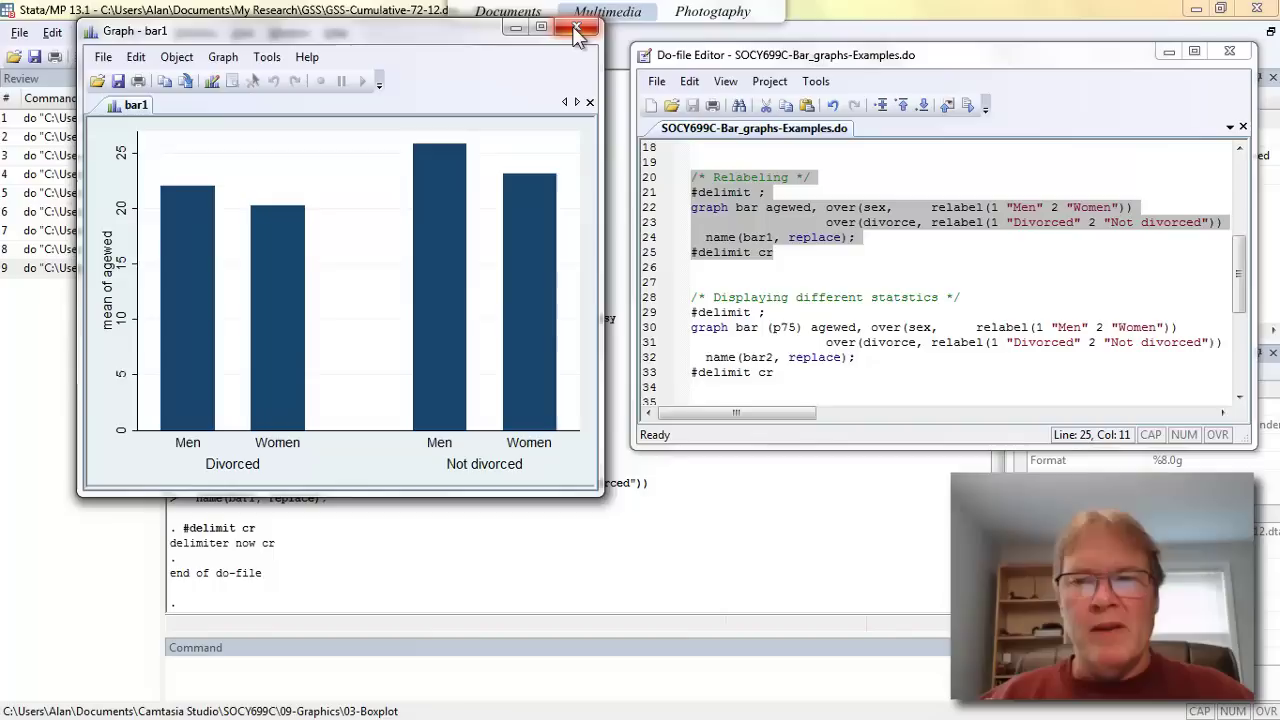
Scroll the do-file to the 75th-percentile bar2 command block and review its lines
{"action": "left_click_drag", "start_coordinate": [1243, 272], "coordinate": [1243, 302]}
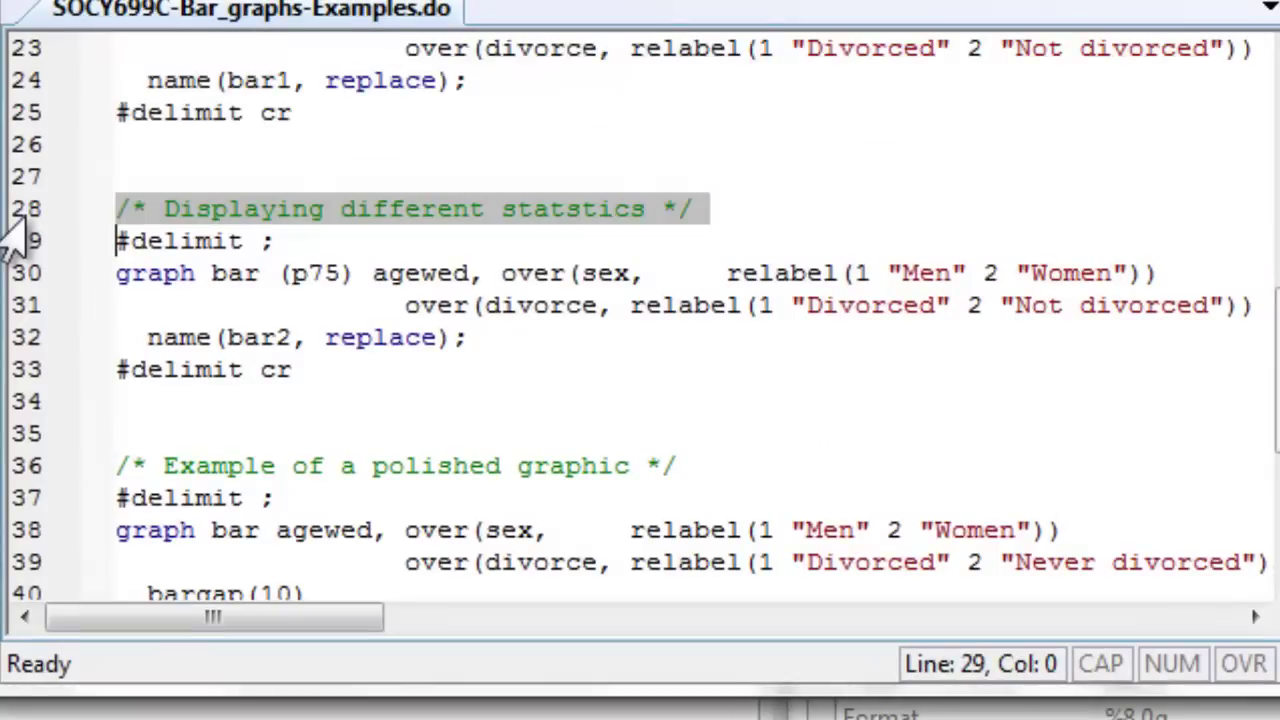
{"action": "left_click", "coordinate": [30, 305]}
{"action": "left_click", "coordinate": [137, 416]}
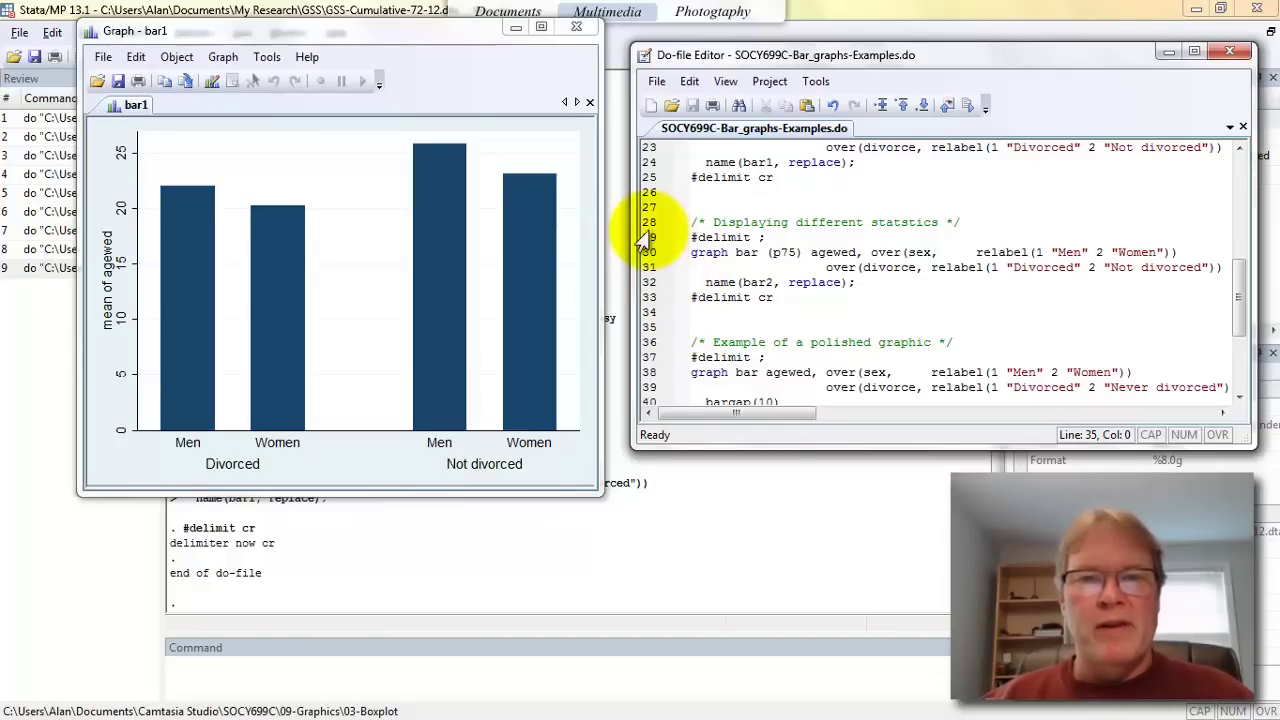
Run the p75 agewed graph block and place bar2 beside bar1 for comparison
{"action": "left_click_drag", "start_coordinate": [649, 234], "coordinate": [646, 312]}
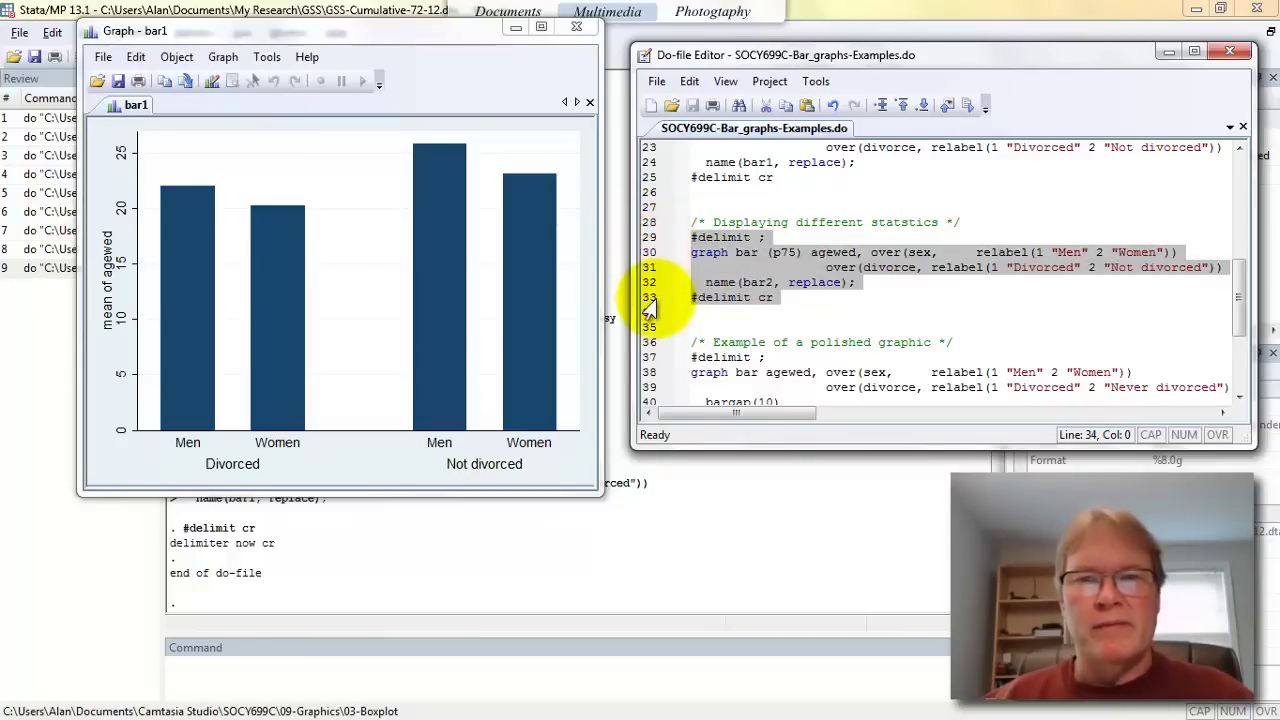
{"action": "left_click", "coordinate": [970, 102]}
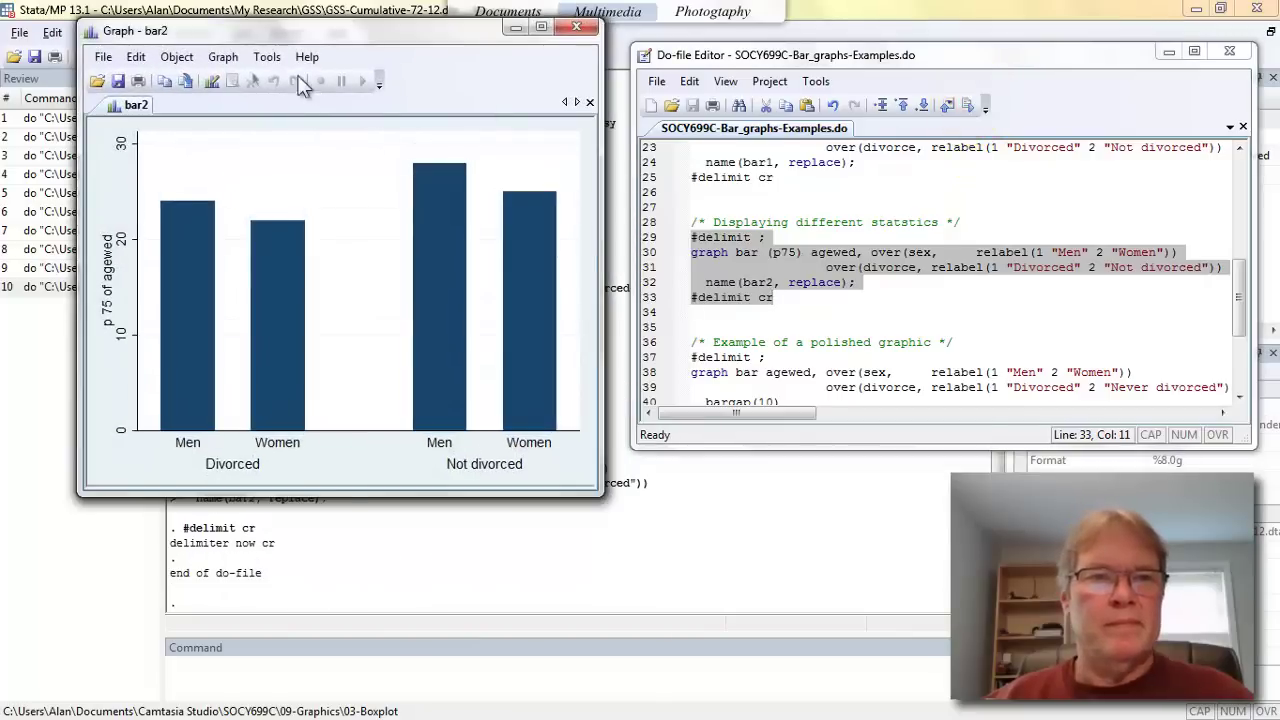
{"action": "left_click_drag", "start_coordinate": [374, 38], "coordinate": [820, 33]}
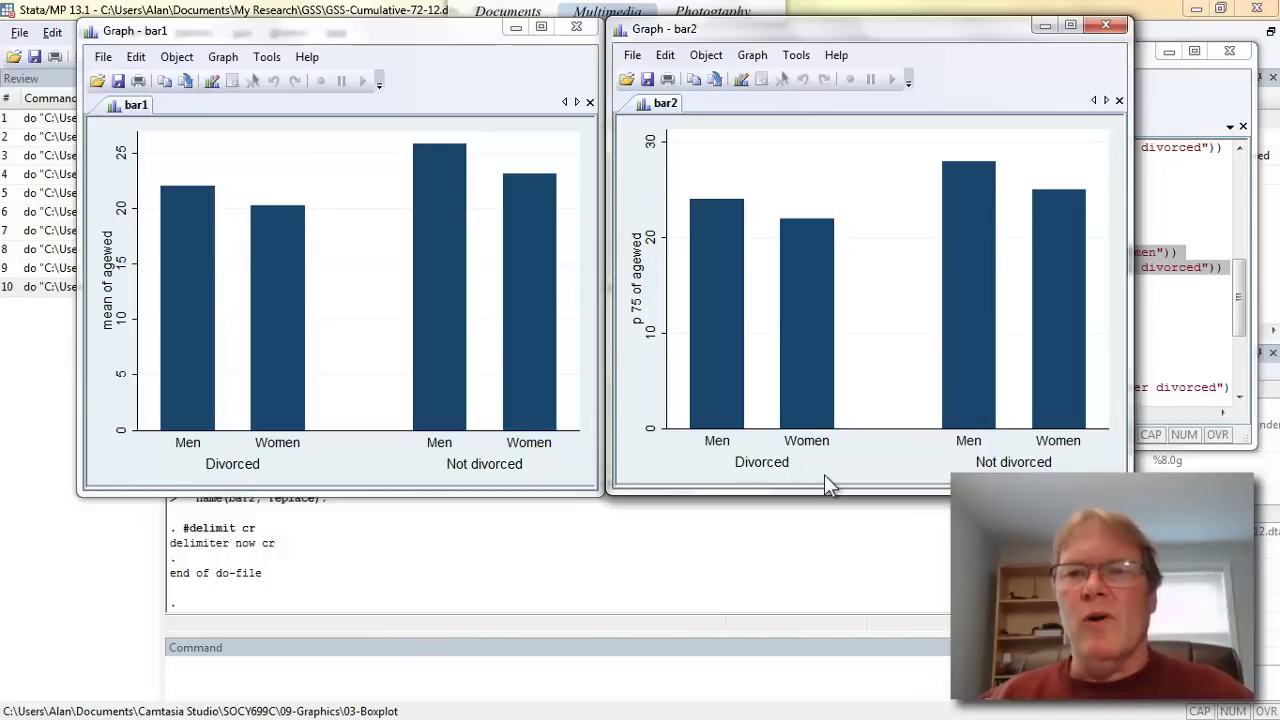
Close the bar2 and bar1 graphs and scroll to the polished-graphic code at lines 34–50
{"action": "left_click", "coordinate": [1105, 24]}
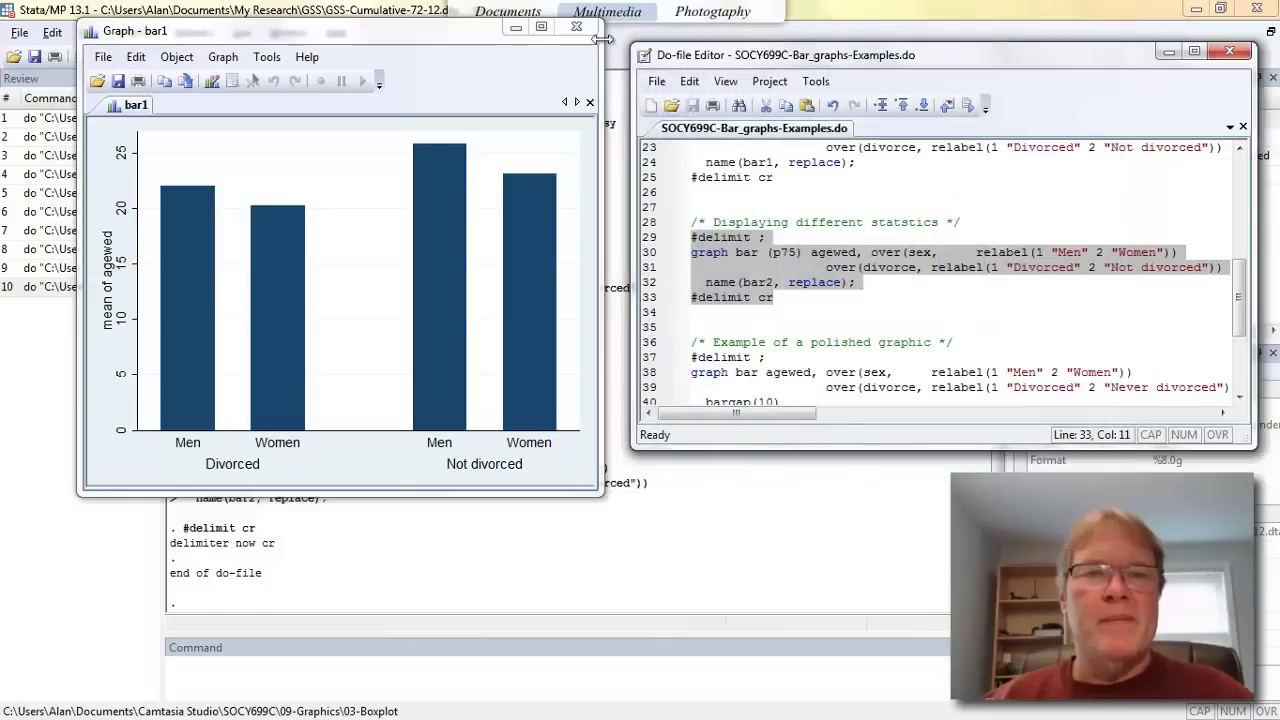
{"action": "left_click", "coordinate": [578, 27]}
{"action": "left_click_drag", "start_coordinate": [1238, 295], "coordinate": [1242, 355]}
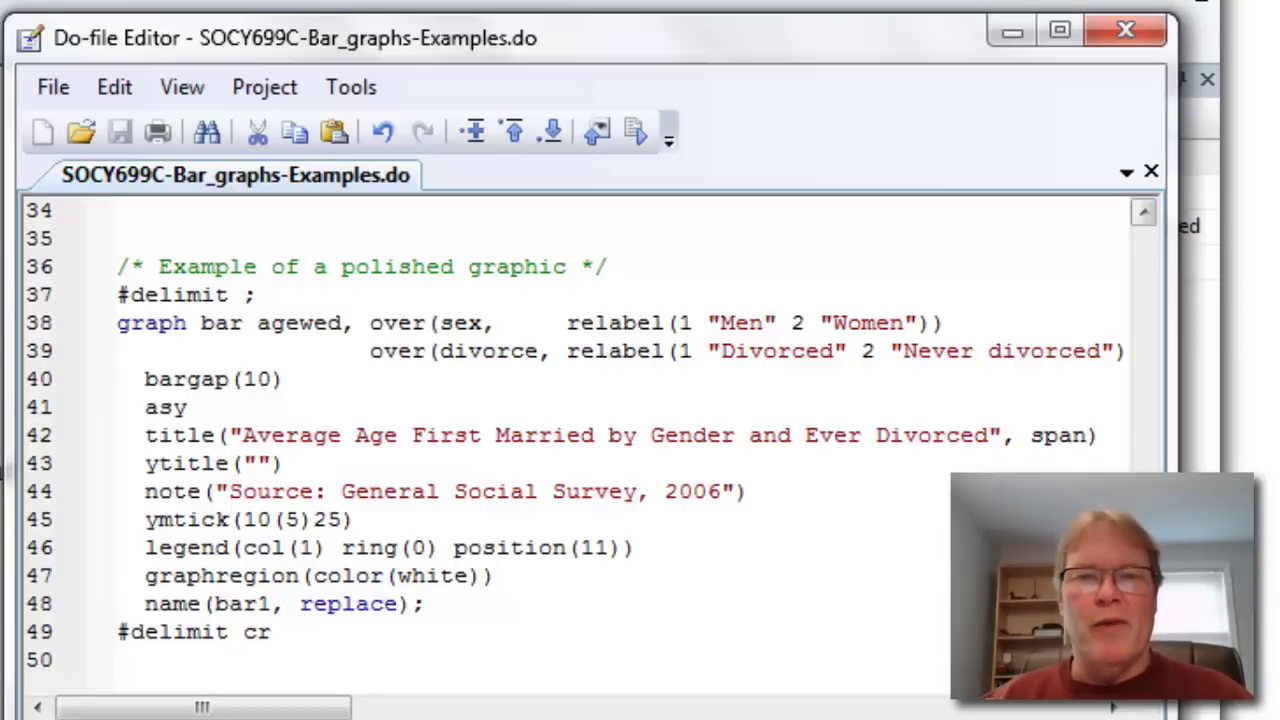
Run lines 36–49 to draw the titled bar graph with bargap(10), legend and note
{"action": "left_click_drag", "start_coordinate": [48, 270], "coordinate": [38, 330]}
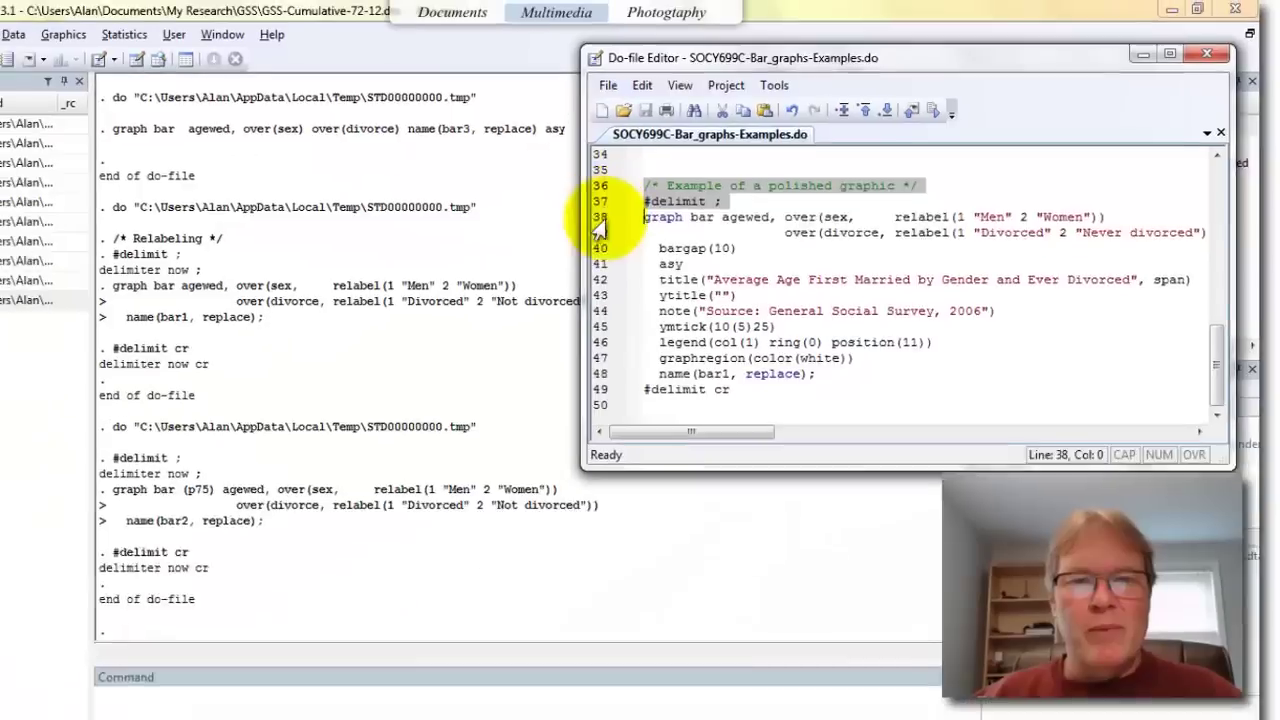
{"action": "left_click_drag", "start_coordinate": [597, 228], "coordinate": [610, 399]}
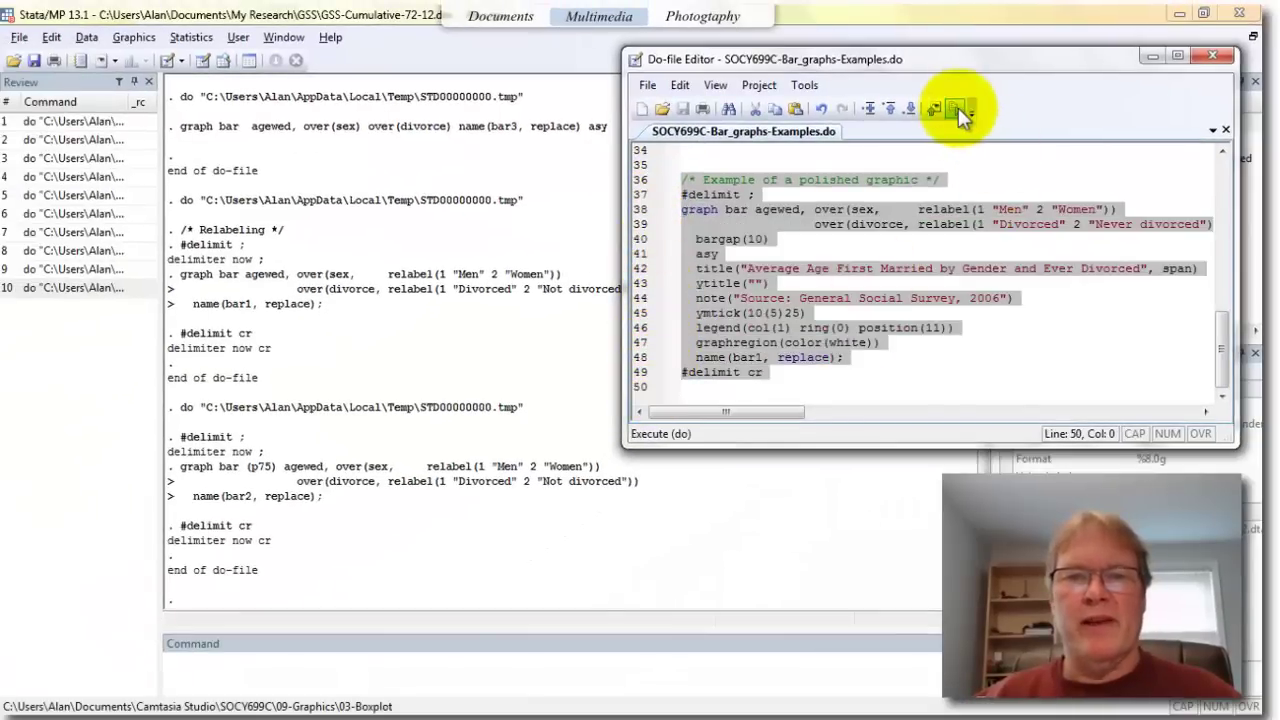
{"action": "left_click", "coordinate": [958, 107]}
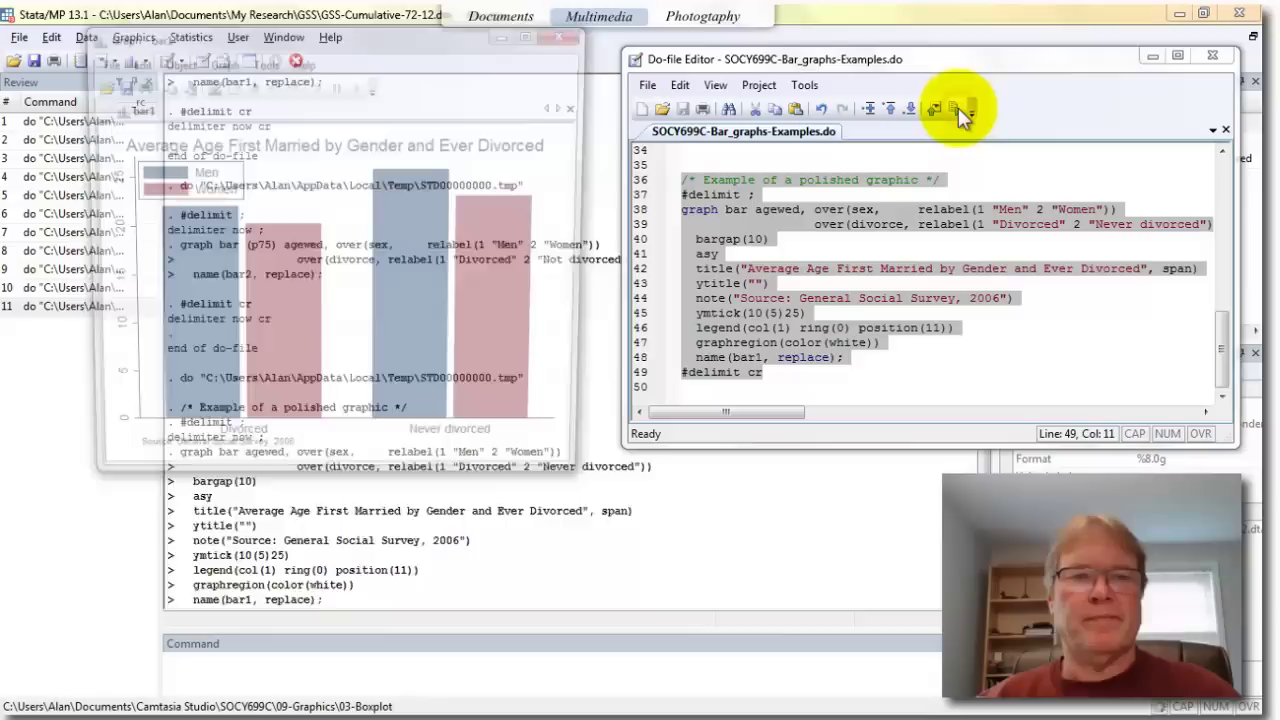